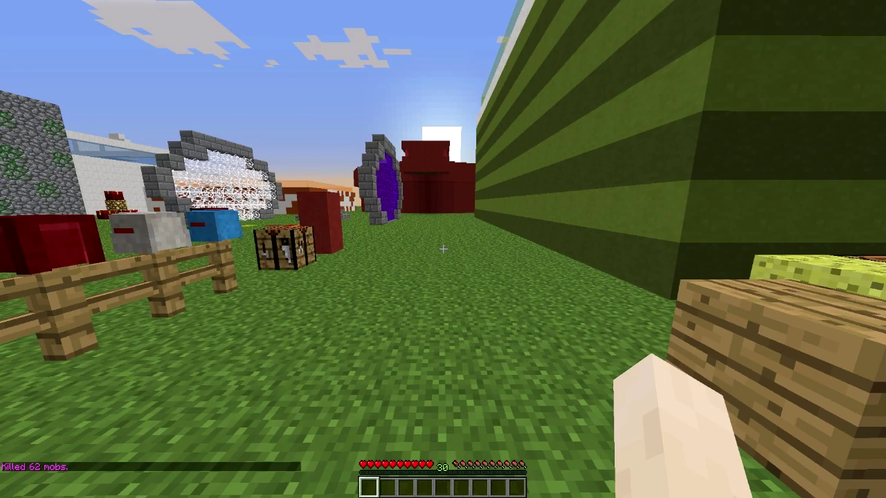
Switch to creative mode and cross the grass plaza, passing the shops and the green-windowed pavilion, to the large white-walled building
{"action": "key", "text": "w"}
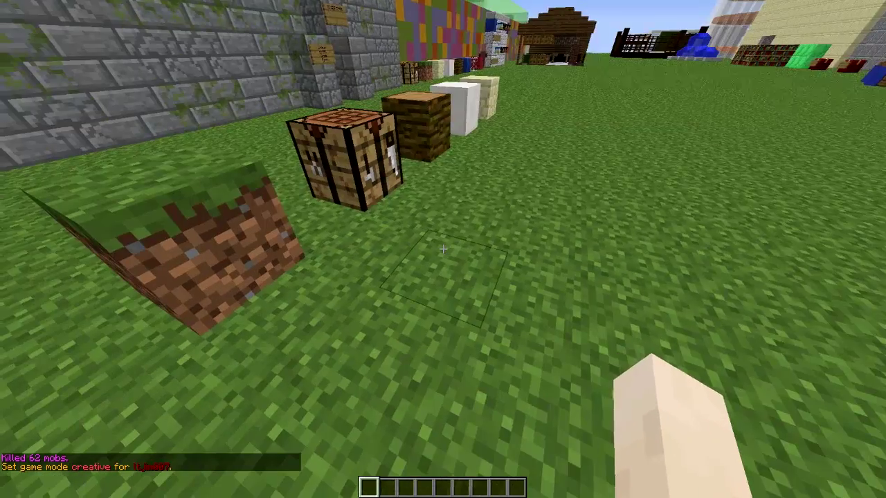
{"action": "key", "text": "w"}
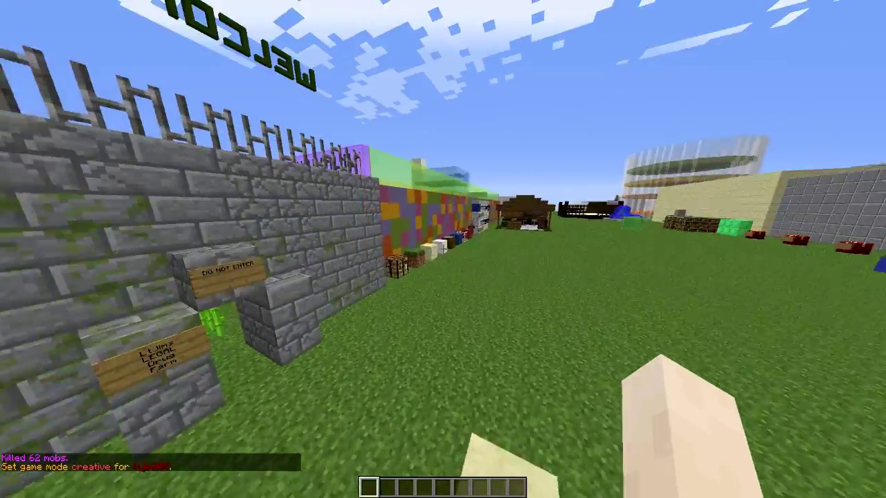
{"action": "key", "text": "w"}
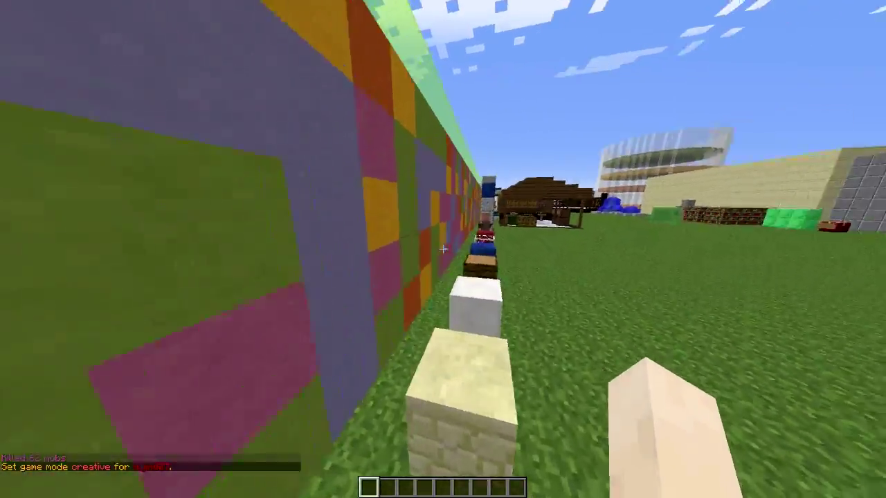
{"action": "key", "text": "w"}
{"action": "key", "text": "w"}
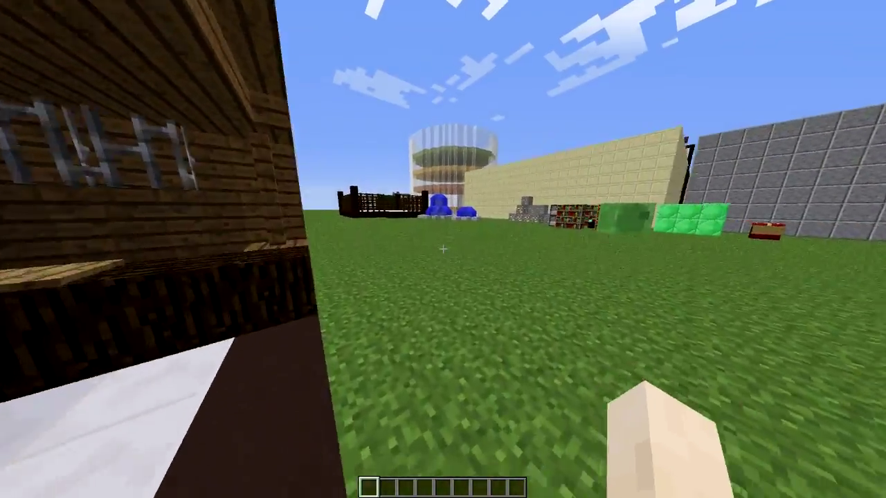
{"action": "key", "text": "w"}
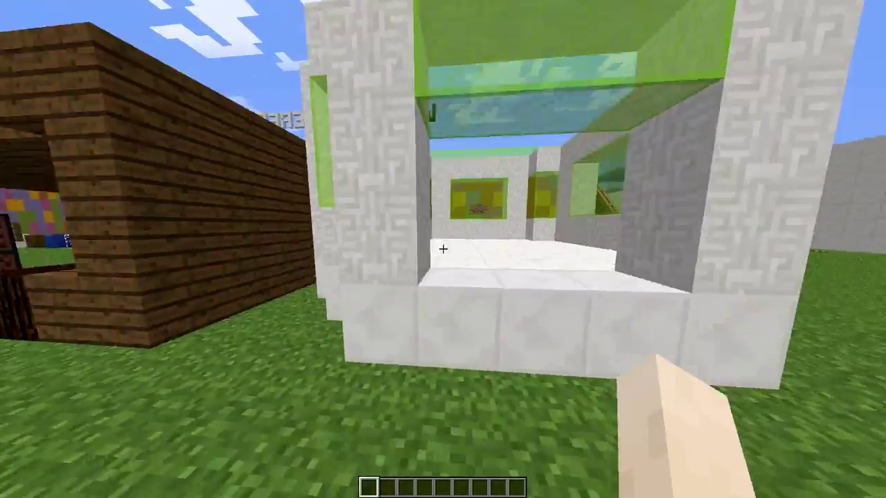
{"action": "key", "text": "w"}
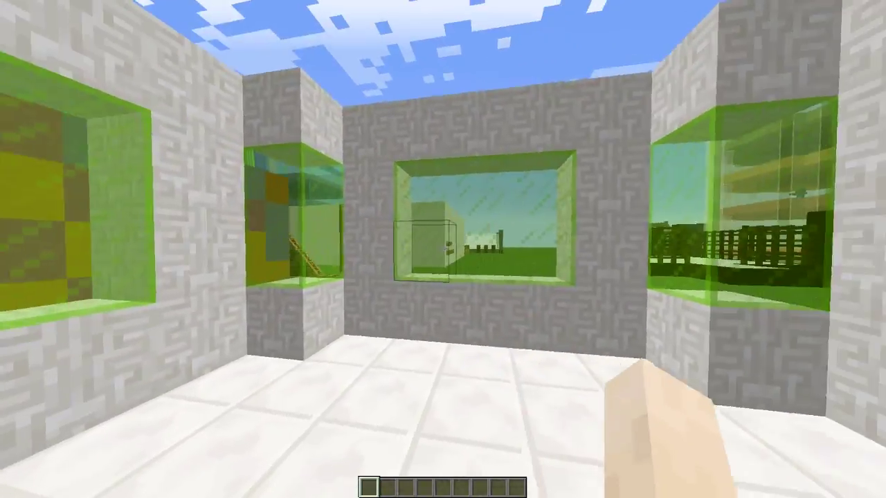
{"action": "key", "text": "space"}
{"action": "key", "text": "w"}
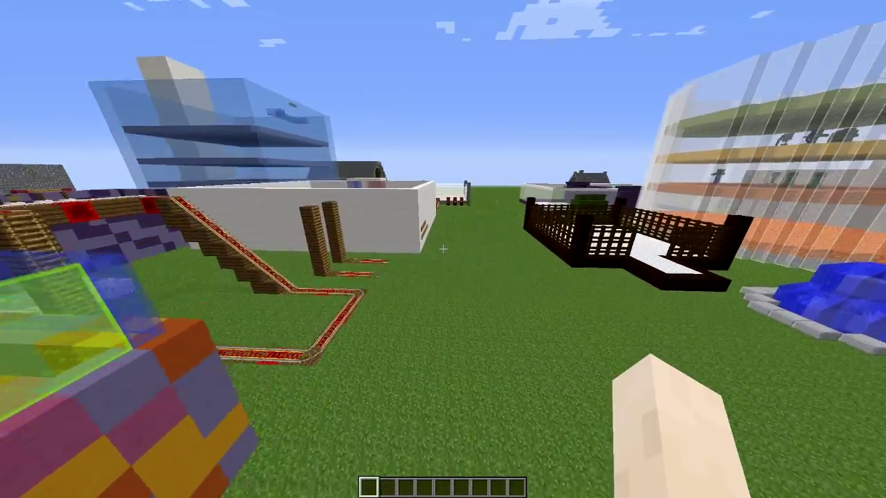
{"action": "key", "text": "w"}
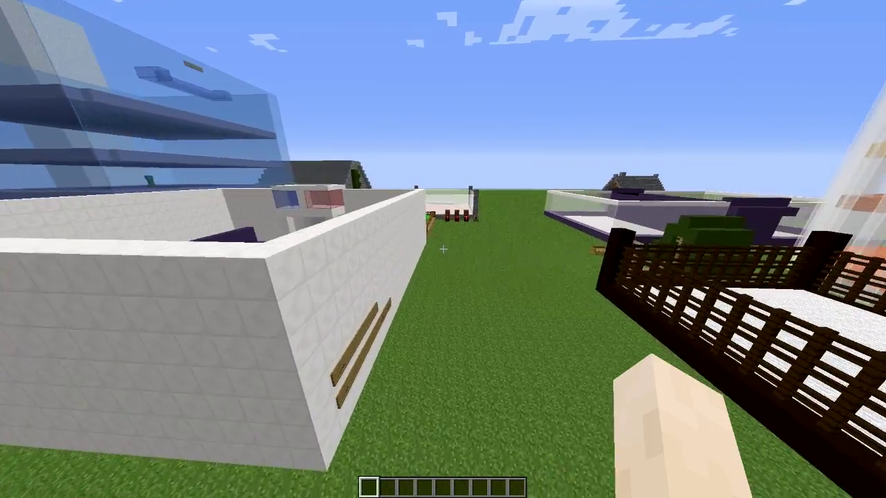
{"action": "key", "text": "w"}
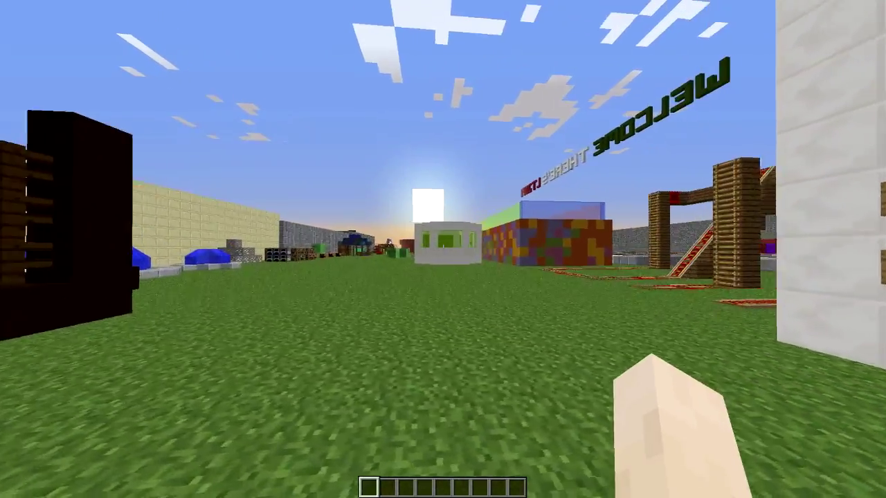
Greet the chat bot with the message "Hello bot!"
{"action": "key", "text": "t"}
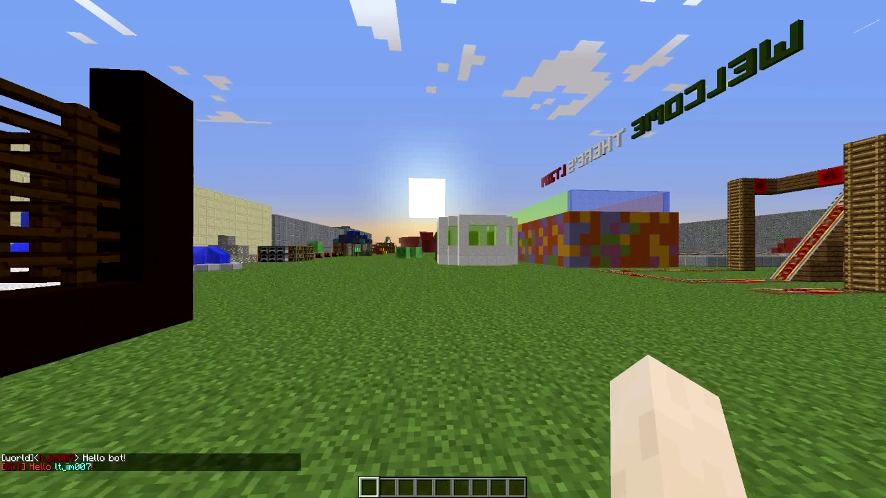
{"action": "key", "text": "w"}
{"action": "key", "text": "t"}
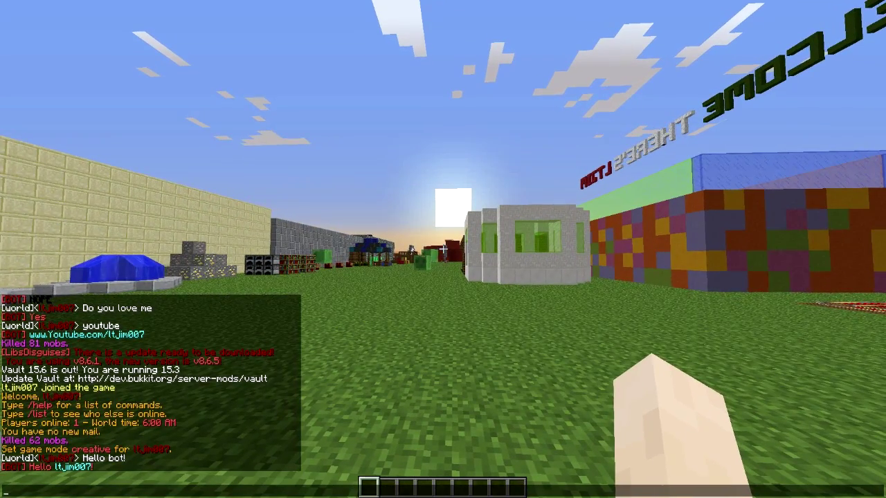
{"action": "key", "text": "Escape"}
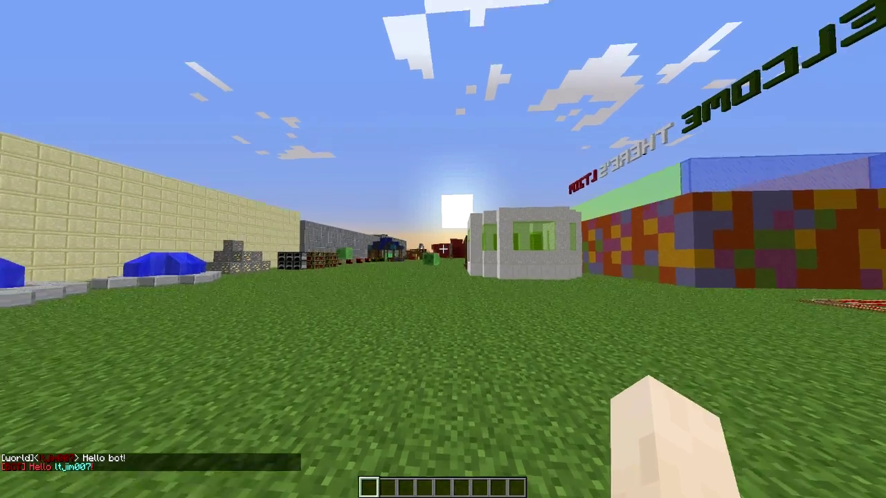
Kill the mobs around the plaza with the /butcher command
{"action": "key", "text": "w"}
{"action": "key", "text": "slash"}
{"action": "type", "text": "butcher"}
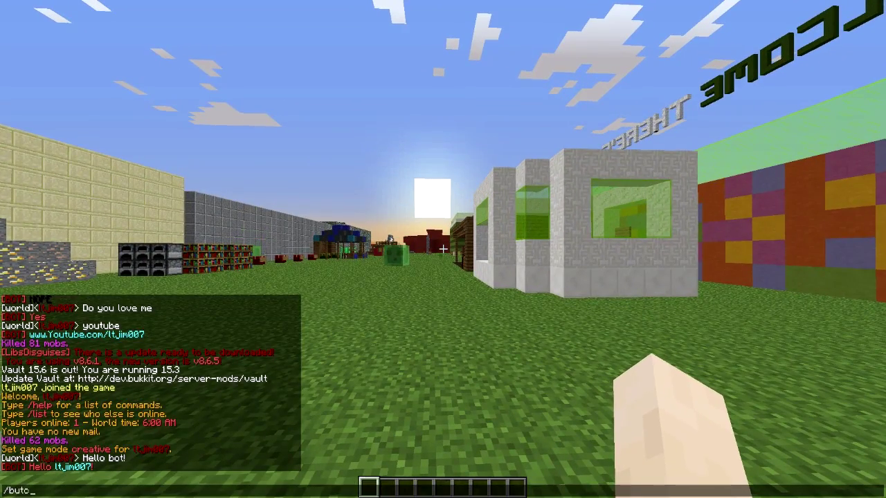
{"action": "key", "text": "Return"}
Ask the bot for the account balance with the chat message "Bot, whats my balance?"
{"action": "key", "text": "t"}
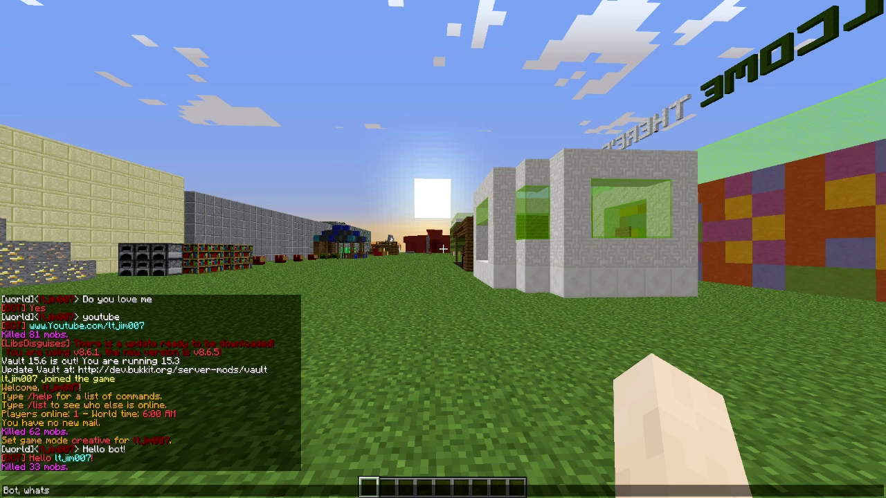
{"action": "type", "text": "my bala"}
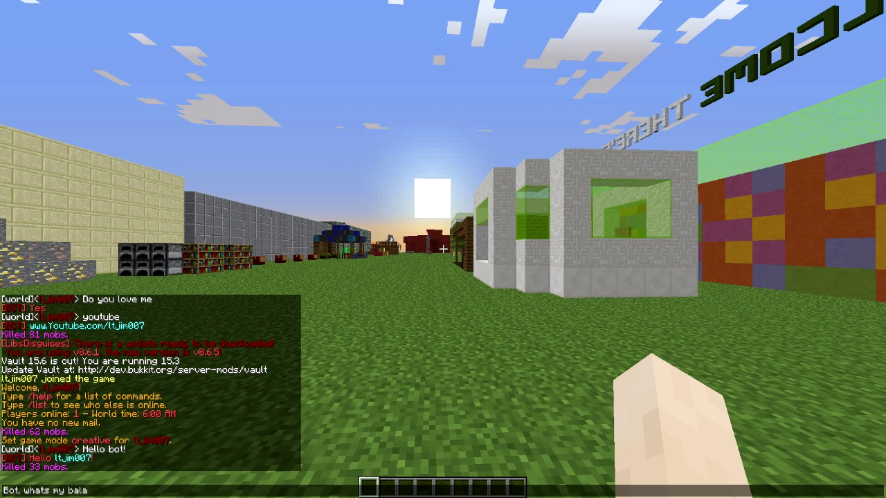
{"action": "type", "text": "nce?"}
{"action": "key", "text": "Return"}
{"action": "key", "text": "w"}
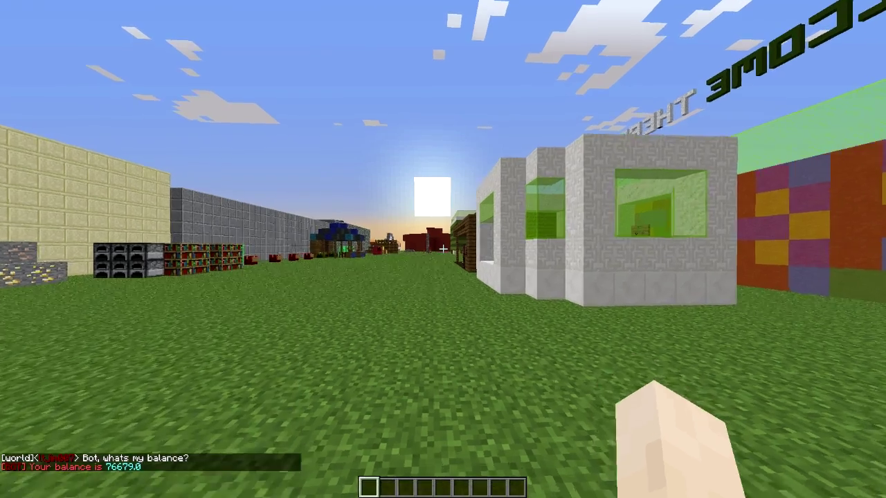
{"action": "key", "text": "t"}
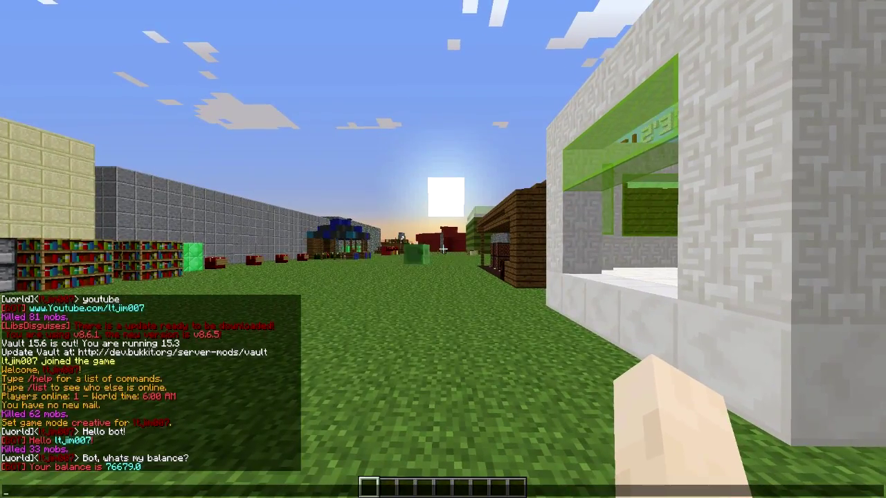
{"action": "key", "text": "Escape"}
{"action": "key", "text": "w"}
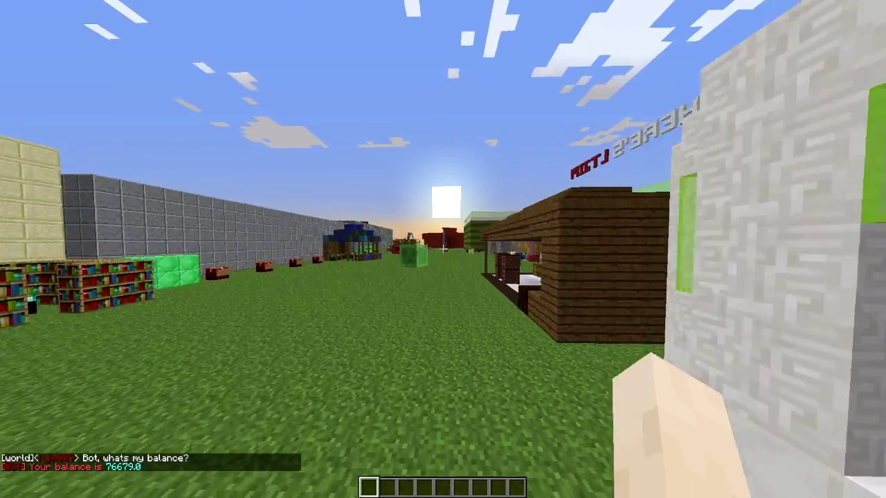
Send the balance question again without the comma, as "Bot whats my balance?"
{"action": "key", "text": "t"}
{"action": "key", "text": "Up"}
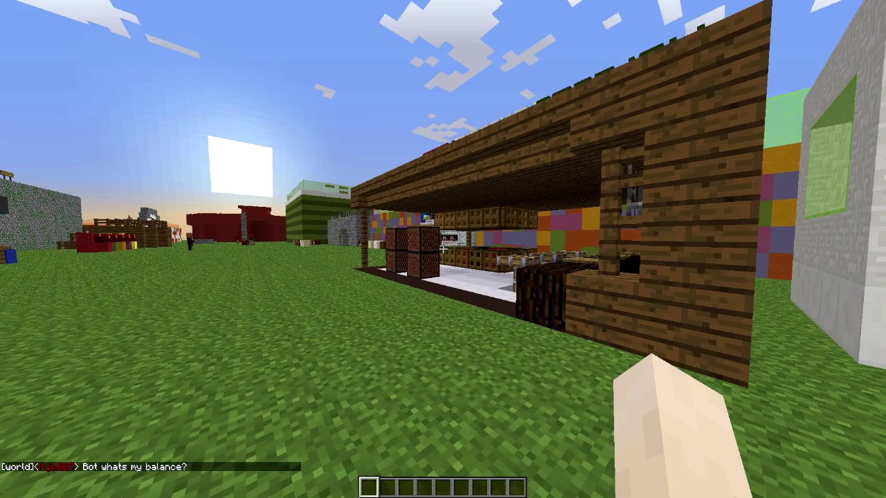
{"action": "key", "text": "w"}
{"action": "key", "text": "t"}
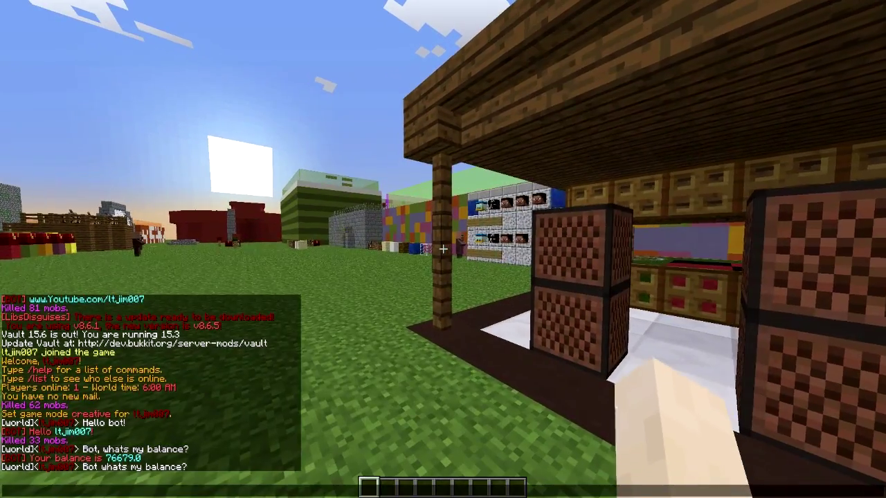
{"action": "key", "text": "Escape"}
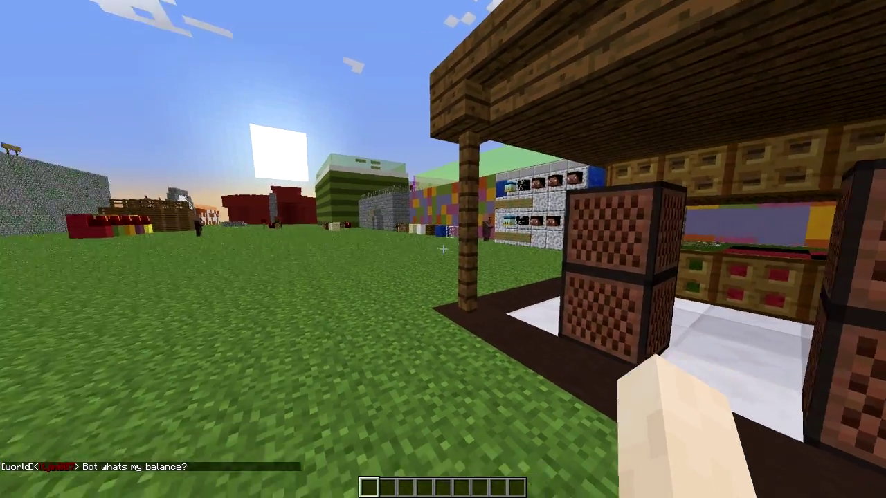
{"action": "key", "text": "w"}
{"action": "key", "text": "s"}
{"action": "key", "text": "w"}
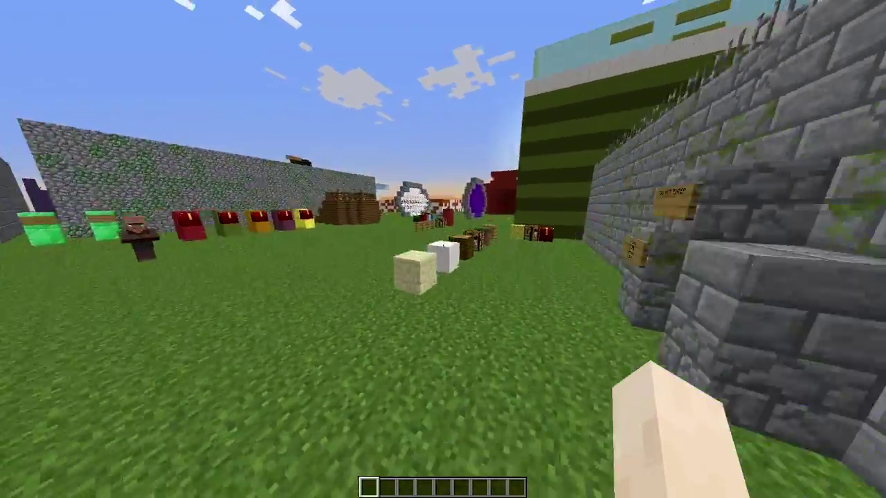
{"action": "key", "text": "w"}
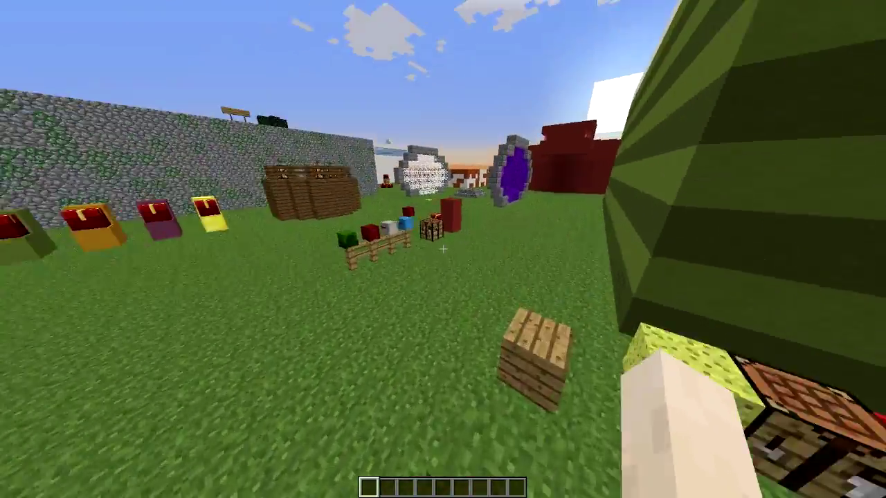
{"action": "key", "text": "w"}
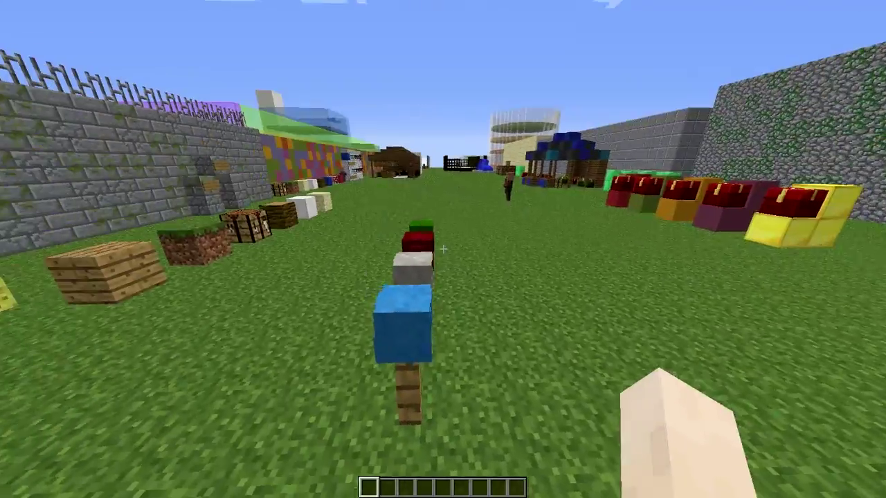
{"action": "key", "text": "t"}
{"action": "key", "text": "w"}
{"action": "key", "text": "w"}
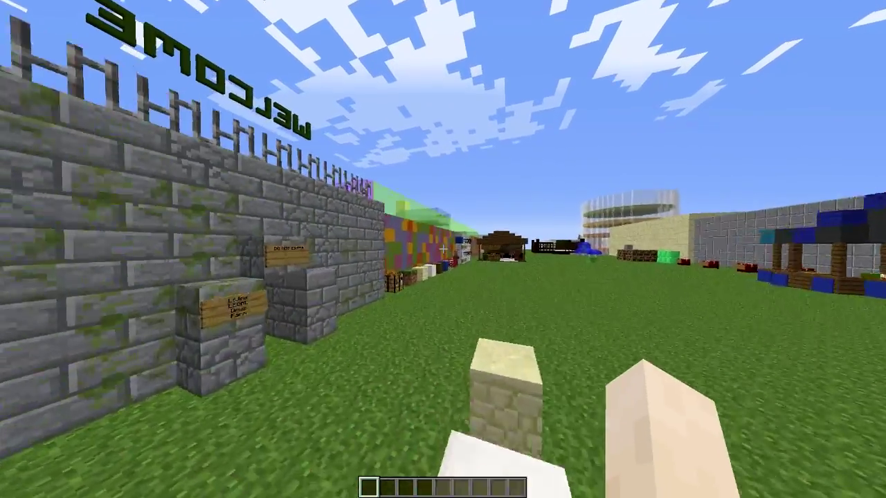
{"action": "key", "text": "t"}
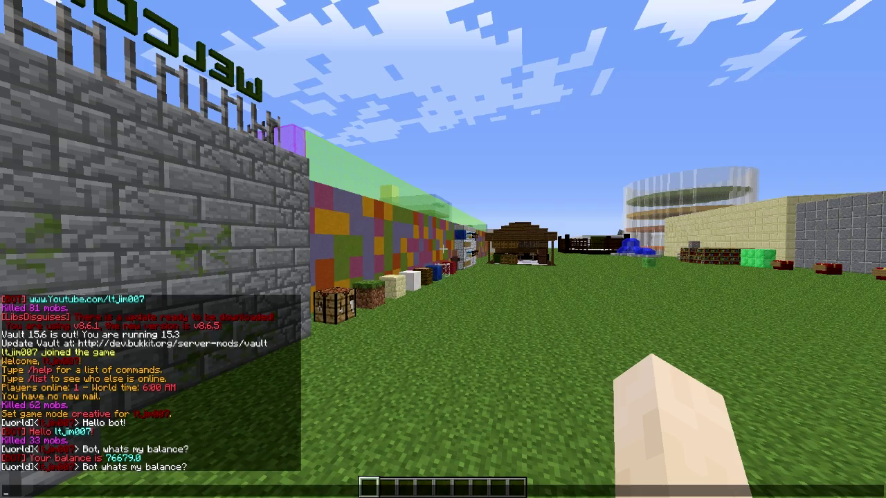
{"action": "key", "text": "Escape"}
{"action": "key", "text": "w"}
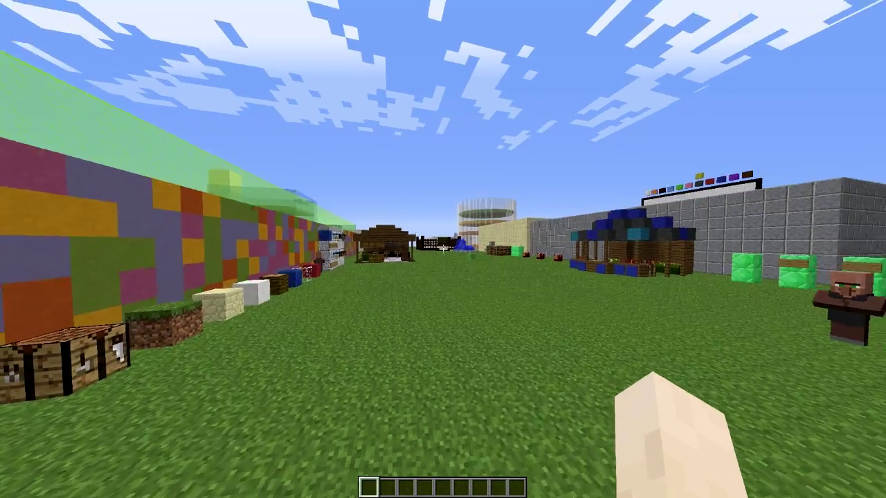
{"action": "key", "text": "w"}
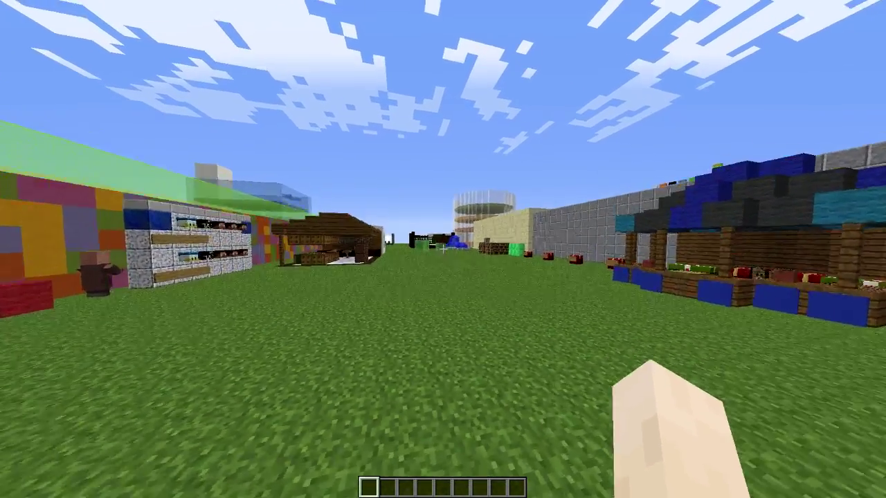
{"action": "key", "text": "w"}
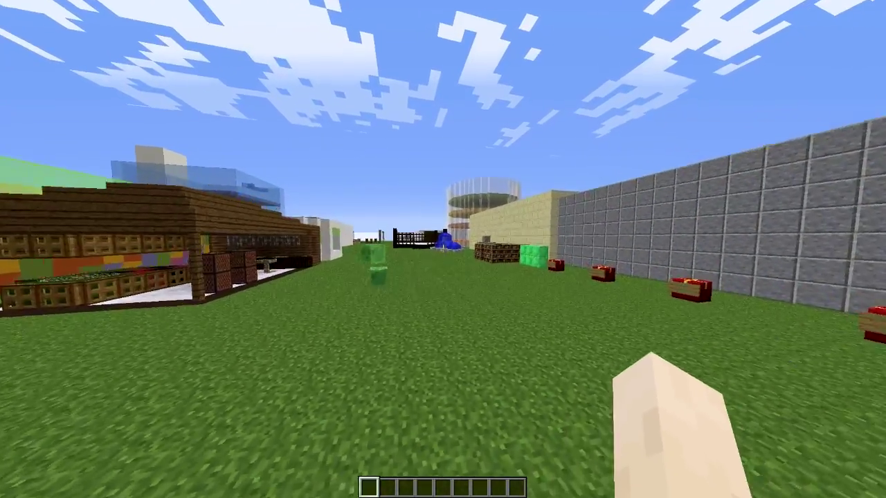
Send the chat message "Do you love me" to the bot twice
{"action": "type", "text": "wtDo"}
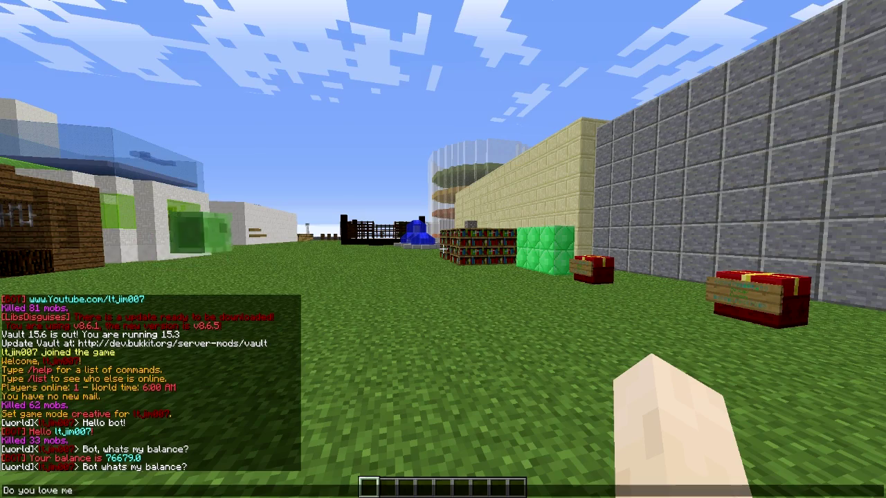
{"action": "type", "text": "w"}
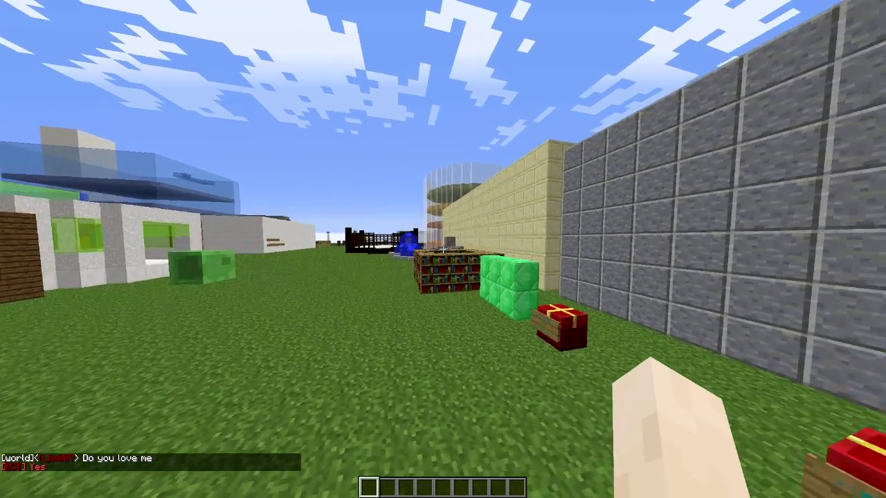
{"action": "type", "text": "t"}
{"action": "key", "text": "Up"}
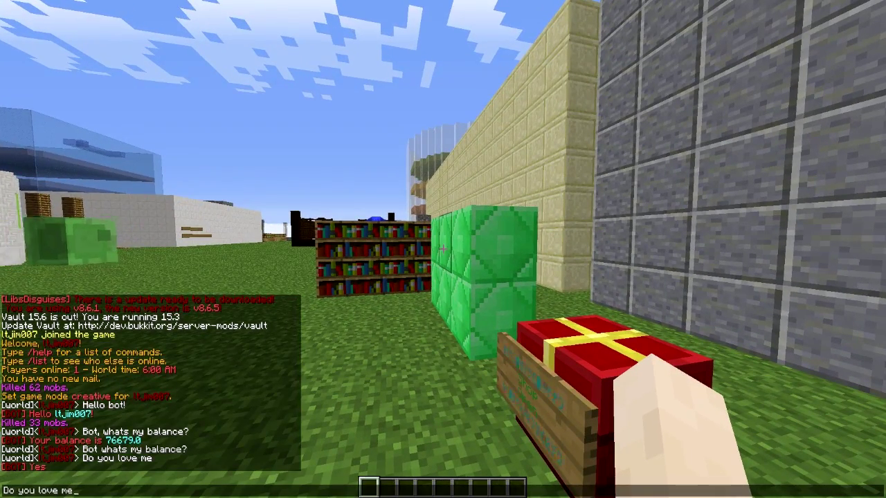
{"action": "key", "text": "a"}
{"action": "key", "text": "w"}
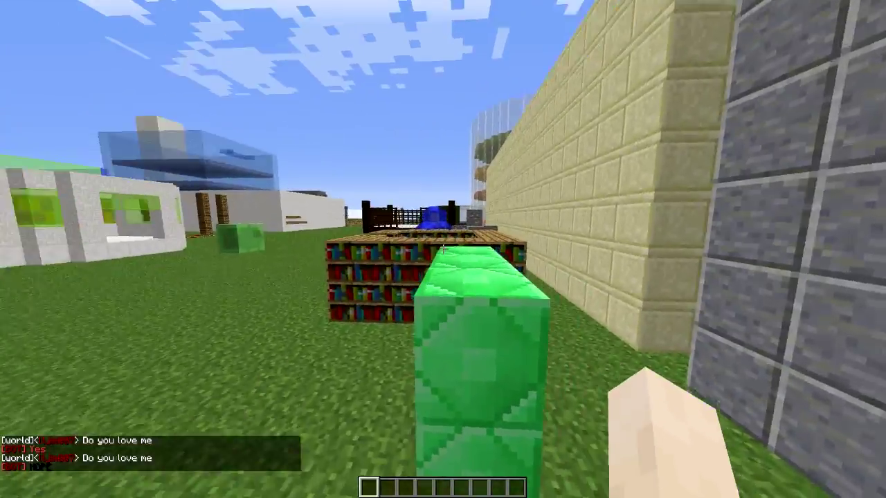
{"action": "key", "text": "w"}
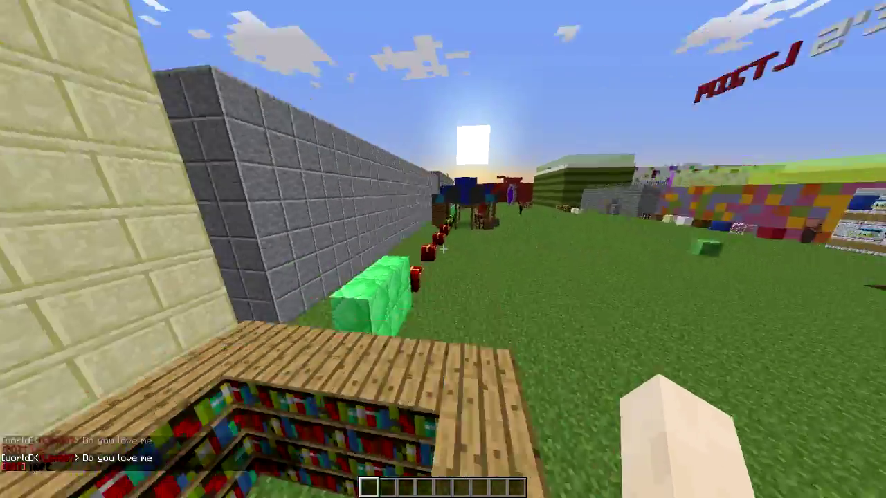
{"action": "key", "text": "w"}
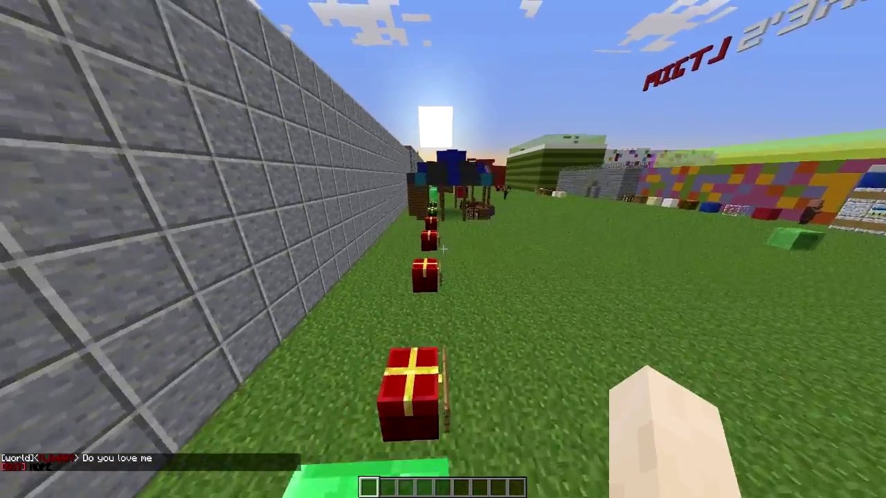
Send the chat message "youtube" to the bot while walking across the plaza
{"action": "key", "text": "w"}
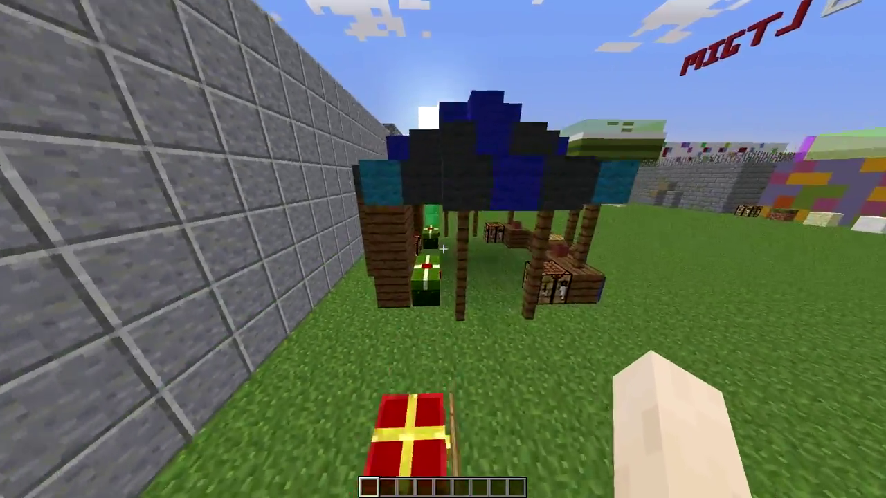
{"action": "key", "text": "w"}
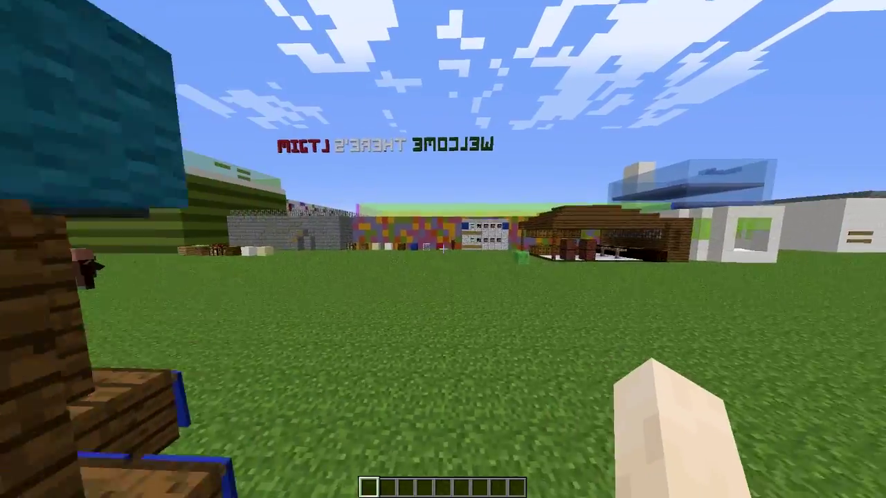
{"action": "key", "text": "w"}
{"action": "key", "text": "w"}
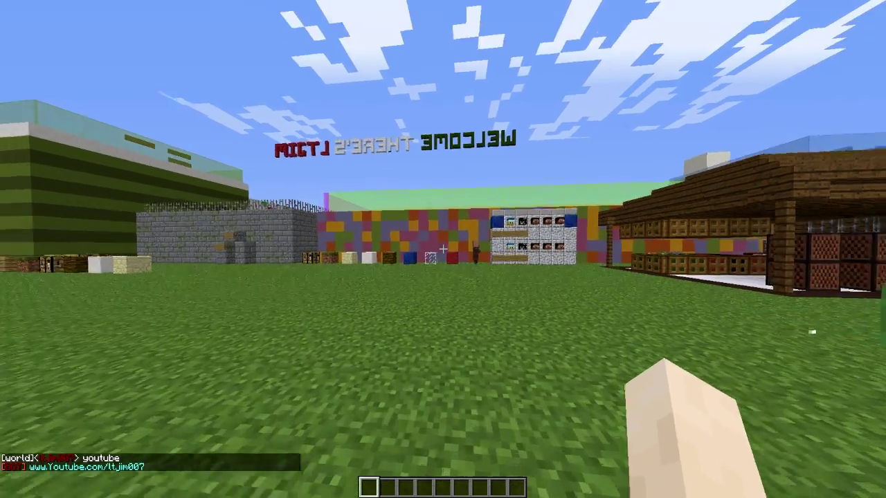
{"action": "key", "text": "w"}
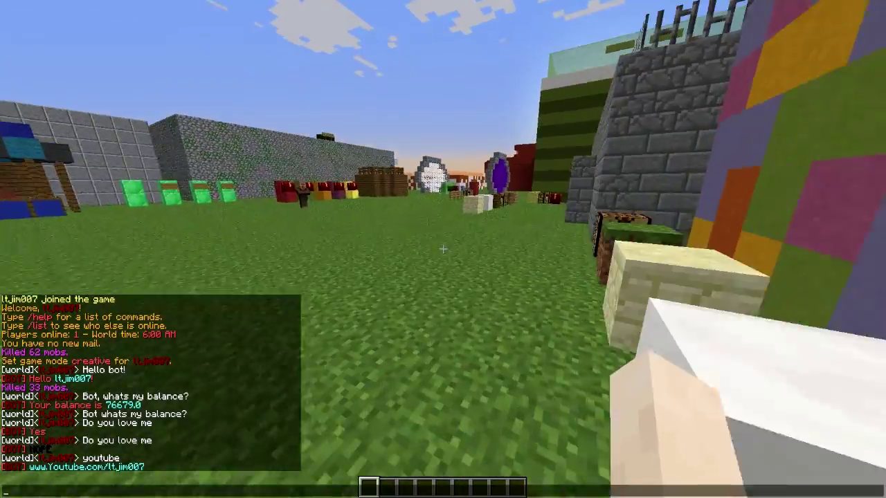
{"action": "key", "text": "Escape"}
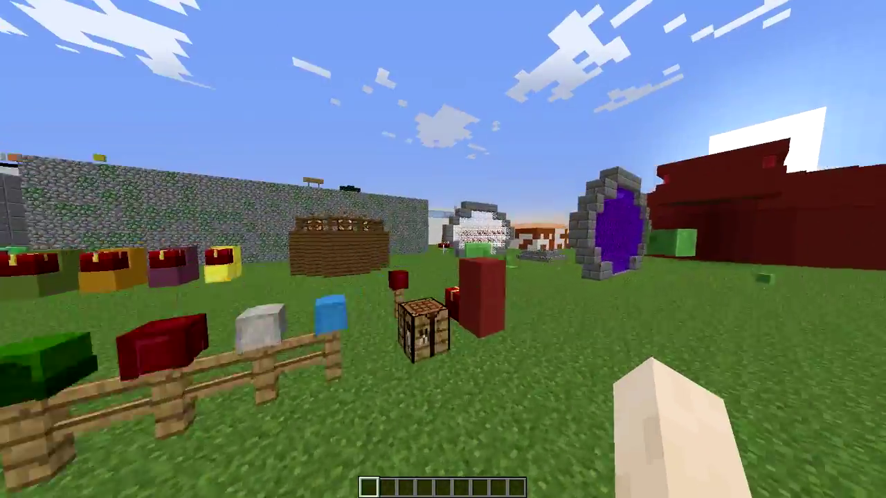
{"action": "key", "text": "w"}
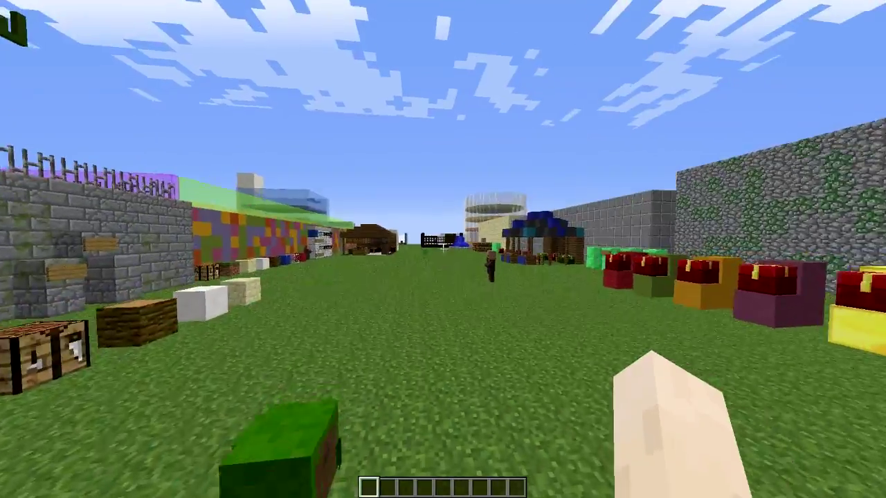
{"action": "key", "text": "t"}
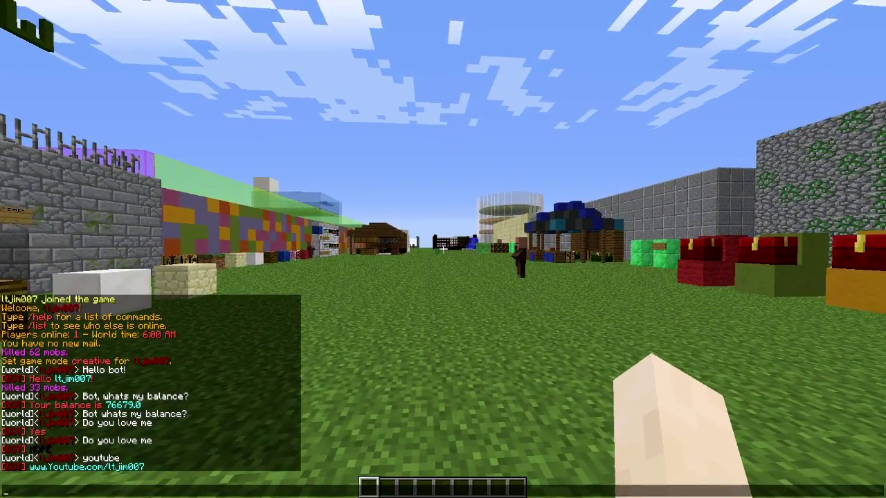
{"action": "key", "text": "w"}
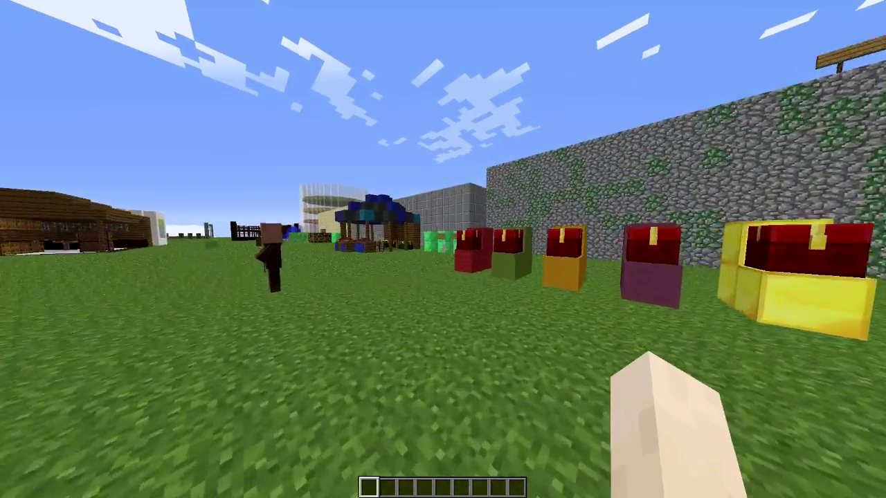
{"action": "key", "text": "w"}
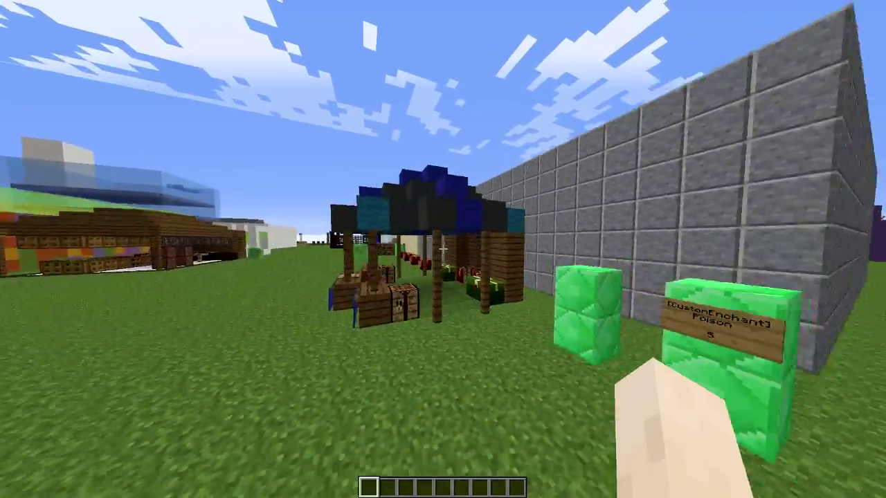
{"action": "key", "text": "w"}
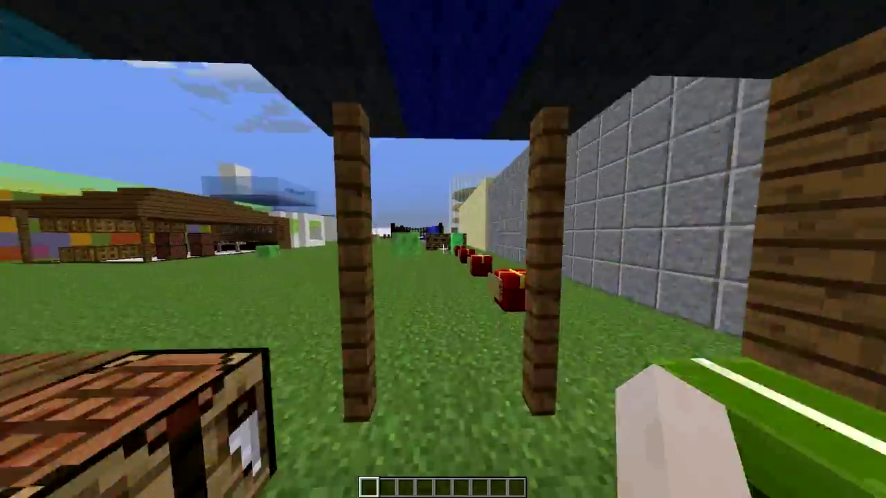
{"action": "key", "text": "w"}
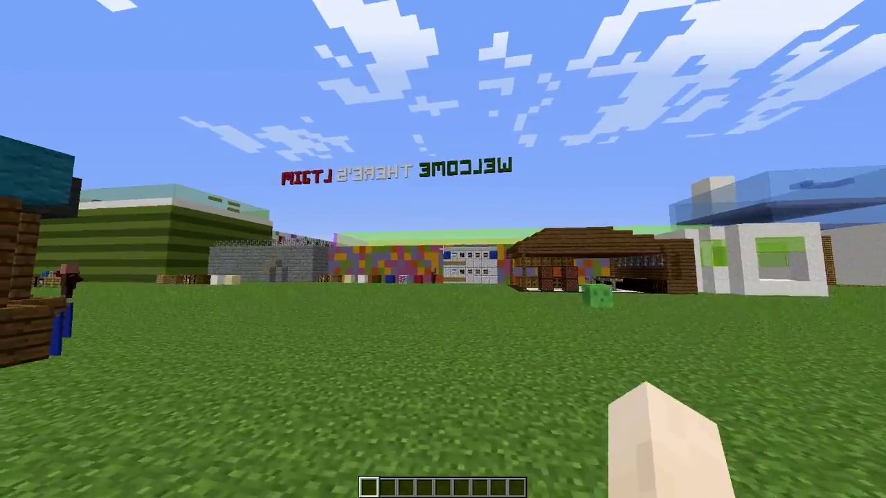
{"action": "key", "text": "w"}
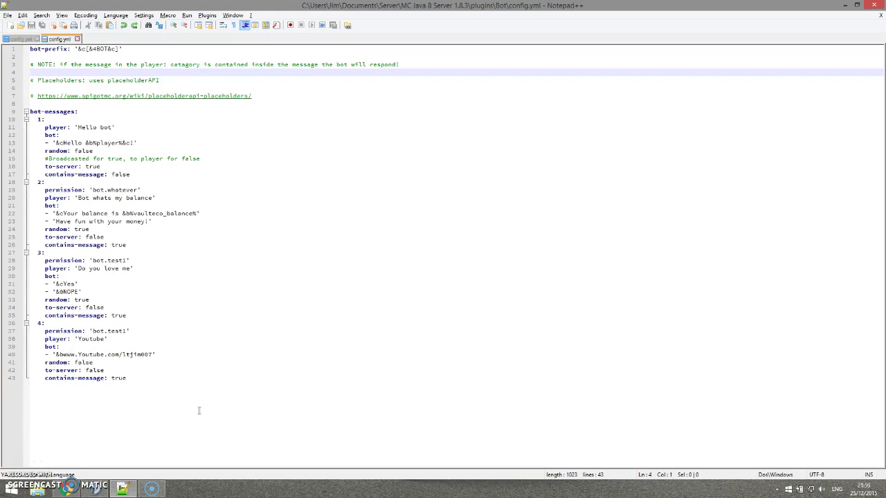
Switch to Notepad++ and highlight the numbered entries under bot-messages in the bot's config.yml
{"action": "left_click_drag", "start_coordinate": [199, 411], "coordinate": [6, 120]}
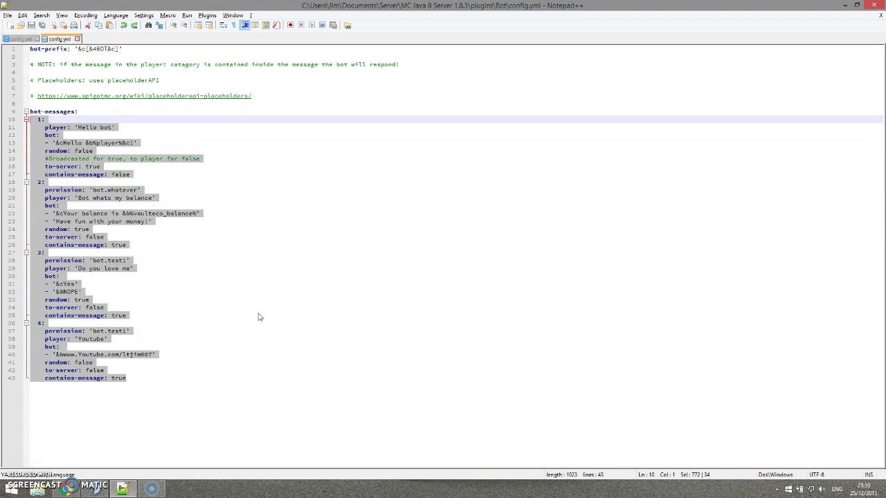
{"action": "left_click", "coordinate": [168, 232]}
{"action": "left_click_drag", "start_coordinate": [153, 229], "coordinate": [16, 122]}
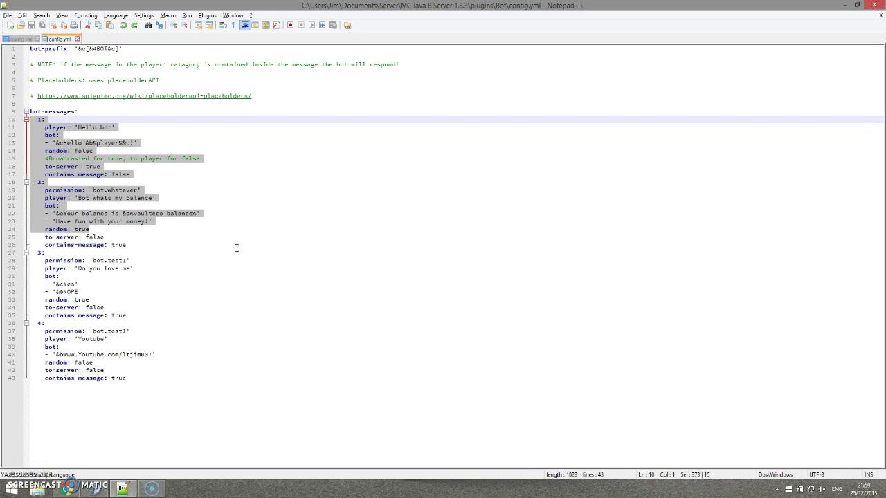
{"action": "left_click", "coordinate": [197, 241]}
Change the player messages of entries 1 and 2 to 'Hello bot!' and 'Bot, whats my balance?'
{"action": "left_click", "coordinate": [114, 127]}
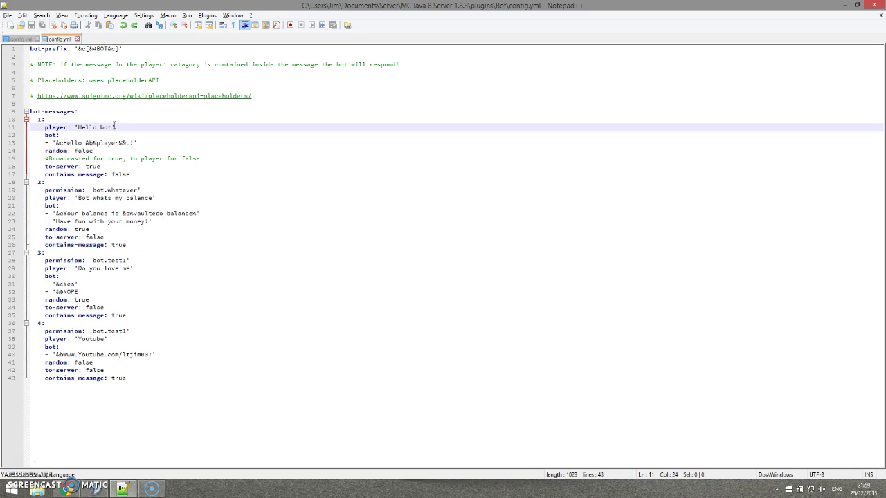
{"action": "type", "text": "!"}
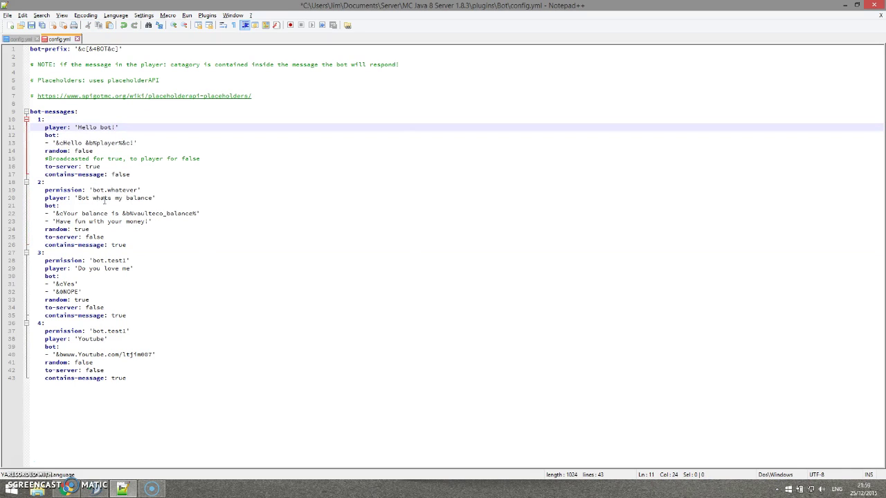
{"action": "left_click", "coordinate": [88, 198]}
{"action": "type", "text": ","}
{"action": "left_click", "coordinate": [154, 191]}
{"action": "left_click", "coordinate": [159, 198]}
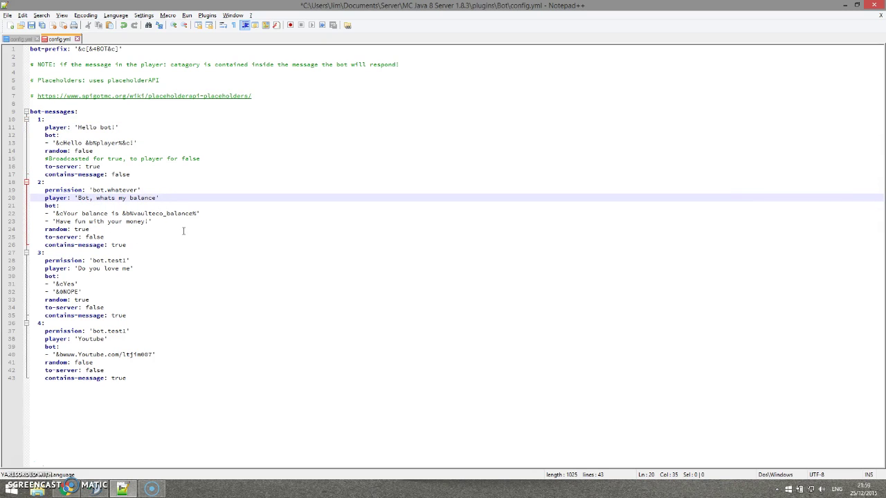
{"action": "type", "text": "?"}
Replace the square brackets in the bot-prefix value with parentheses so it reads '&c(&4BOT&c)'
{"action": "left_click_drag", "start_coordinate": [250, 355], "coordinate": [19, 75]}
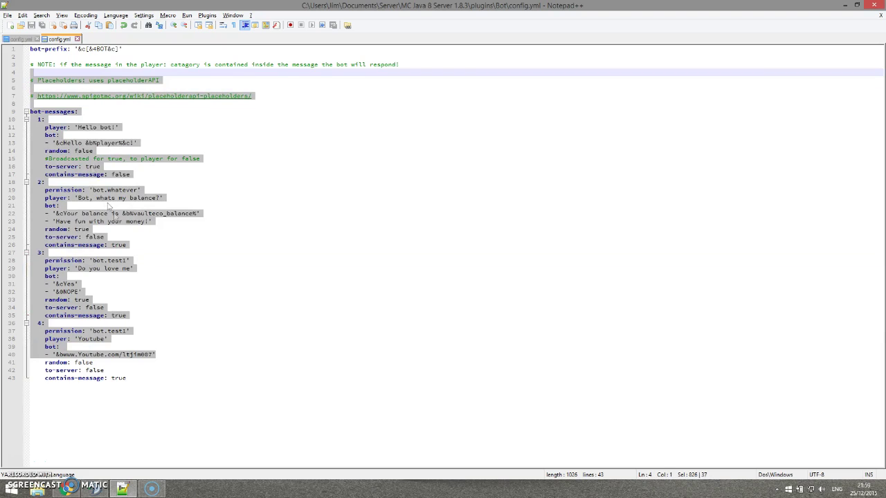
{"action": "left_click", "coordinate": [194, 244]}
{"action": "left_click_drag", "start_coordinate": [161, 51], "coordinate": [13, 38]}
{"action": "left_click", "coordinate": [42, 72]}
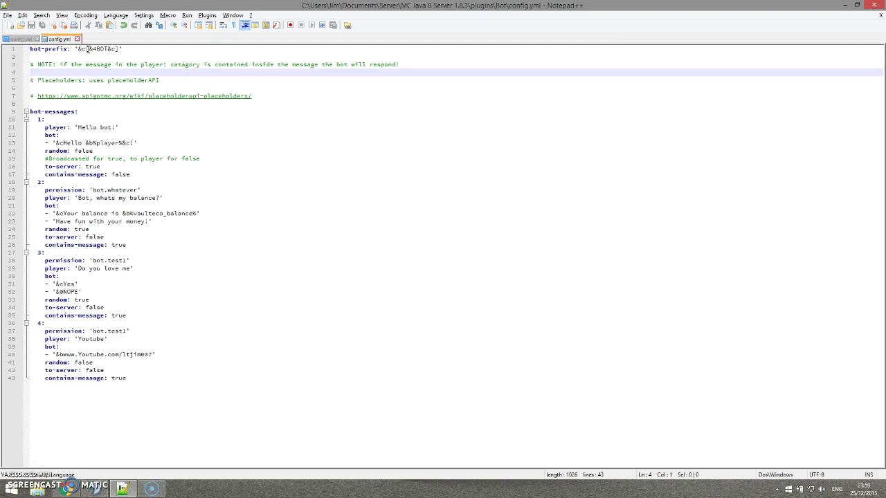
{"action": "left_click_drag", "start_coordinate": [88, 49], "coordinate": [86, 50]}
{"action": "type", "text": "("}
{"action": "key", "text": "Delete"}
{"action": "left_click_drag", "start_coordinate": [119, 49], "coordinate": [116, 48]}
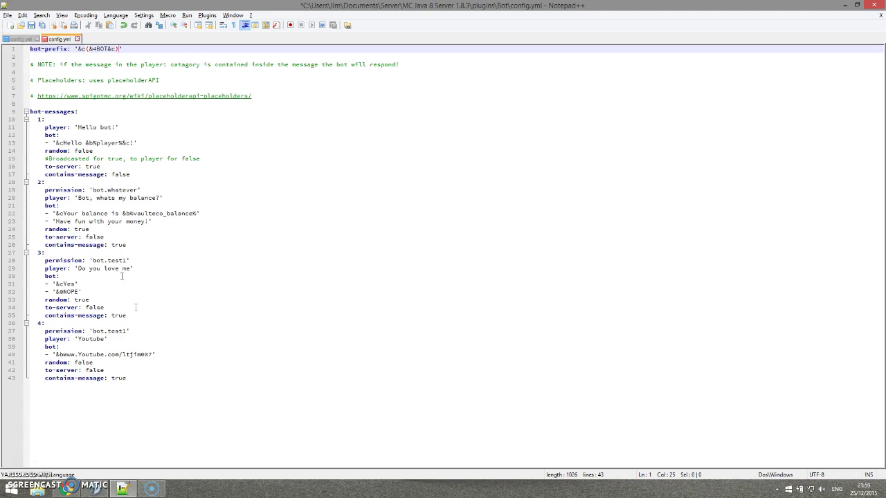
Duplicate message entry 4 at the end of the config, renumber the copy as 5, and save the file
{"action": "left_click_drag", "start_coordinate": [155, 394], "coordinate": [31, 151]}
{"action": "left_click", "coordinate": [176, 152]}
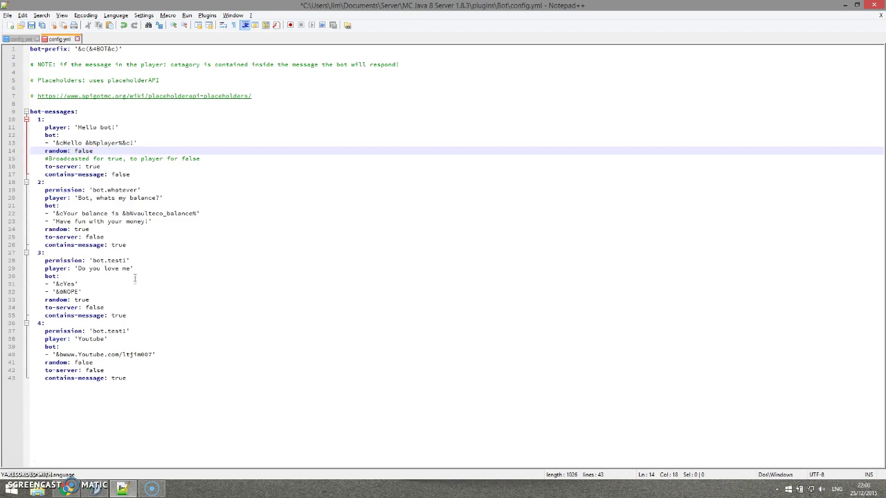
{"action": "left_click_drag", "start_coordinate": [129, 379], "coordinate": [12, 325]}
{"action": "left_click", "coordinate": [153, 375]}
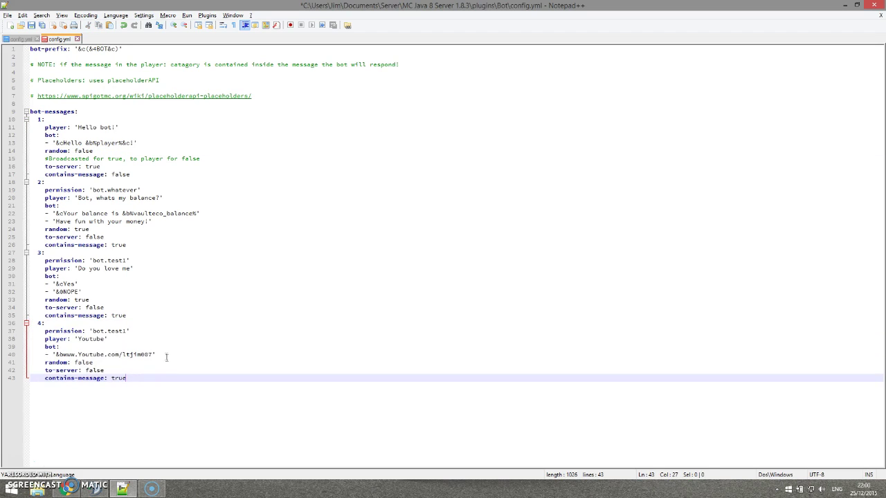
{"action": "key", "text": "Return"}
{"action": "type", "text": "4:     permission: 'bot.test1'     player: 'Youtube'     bot:     - '&bwww.Youtube.com/ltjim007'     random: false     to-server: false     contains-message: true"}
{"action": "key", "text": "ctrl+s"}
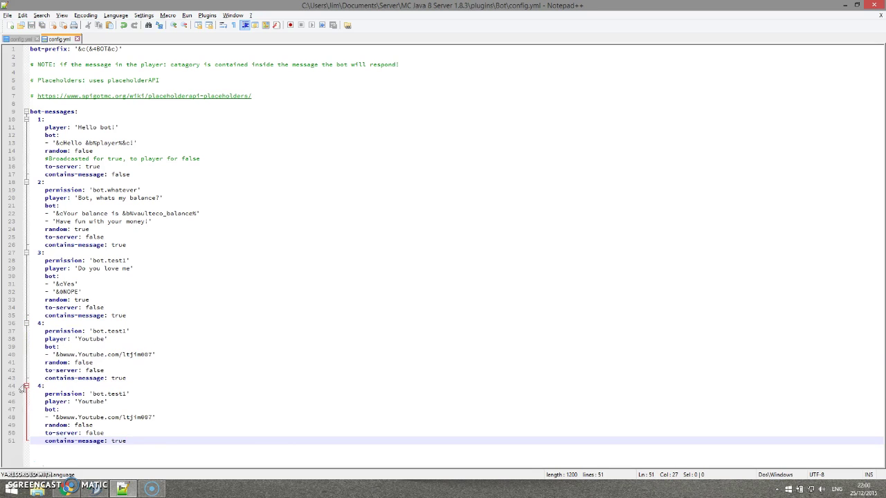
{"action": "double_click", "coordinate": [39, 386]}
{"action": "type", "text": "5"}
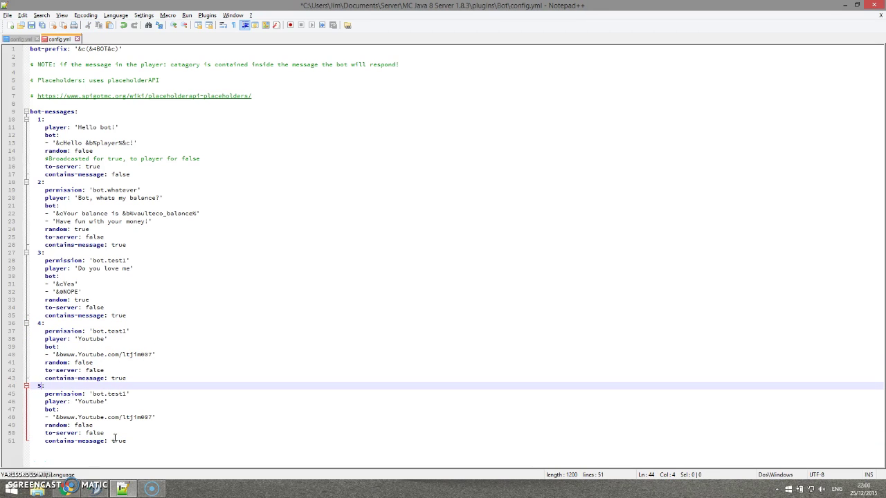
{"action": "key", "text": "ctrl+s"}
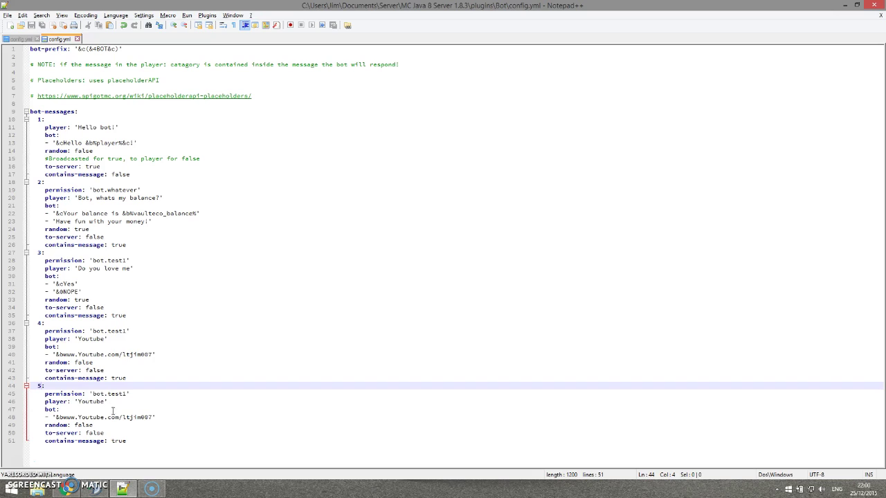
Set the player message of entry 5 to 'What is your favourite food bot' and save the file
{"action": "left_click_drag", "start_coordinate": [104, 401], "coordinate": [77, 403]}
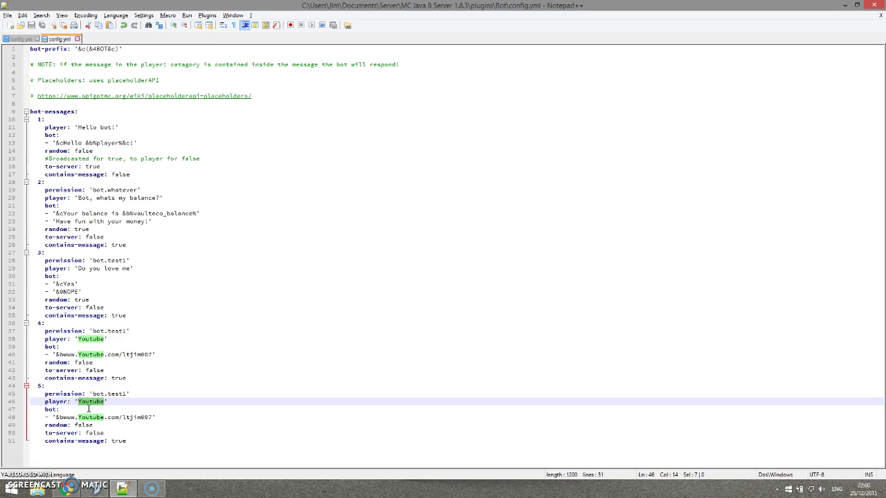
{"action": "type", "text": "What is your f"}
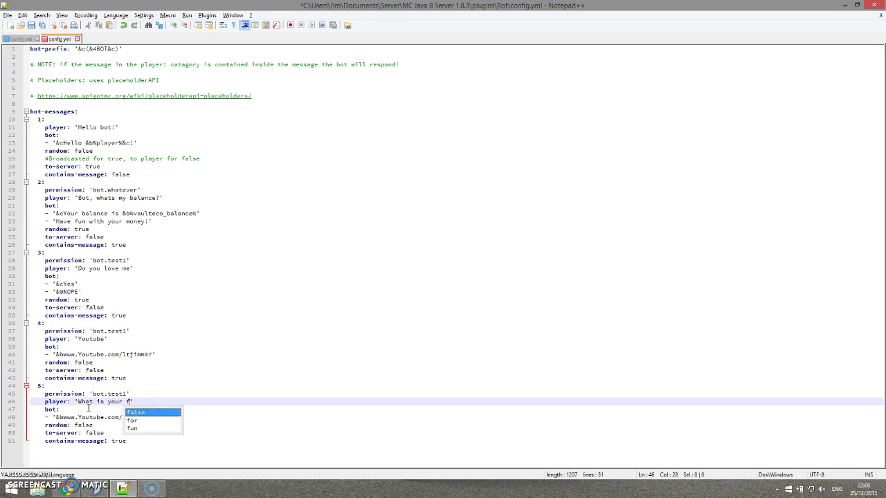
{"action": "type", "text": "avourite food bot"}
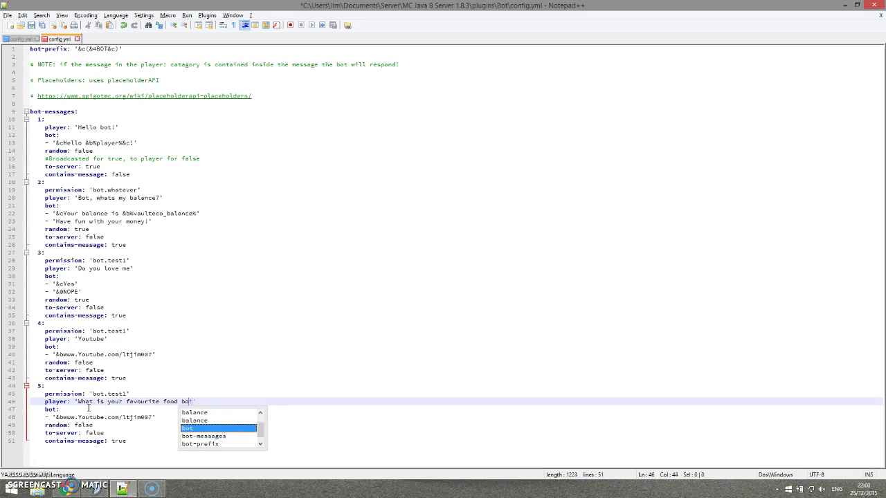
{"action": "key", "text": "Escape"}
{"action": "key", "text": "ctrl+s"}
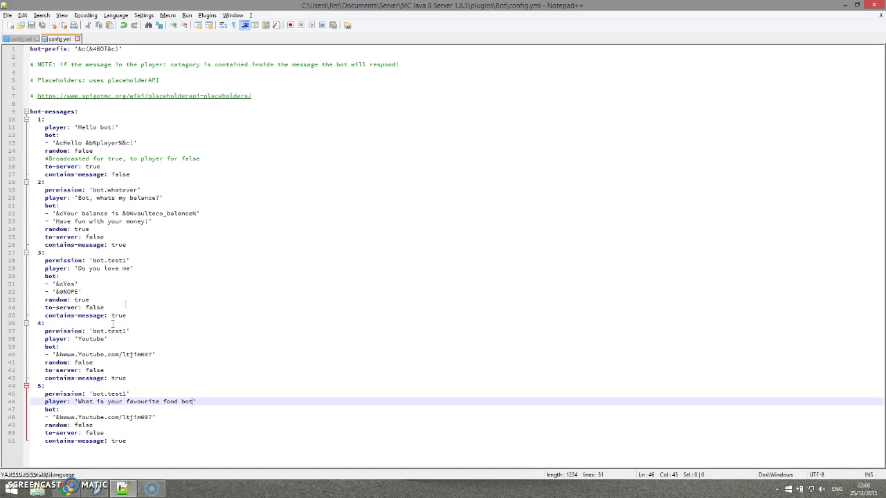
Remove the added punctuation so entries 1 and 2 read 'Hello bot' and 'Bot whats my balance', and save the file
{"action": "left_click", "coordinate": [117, 128]}
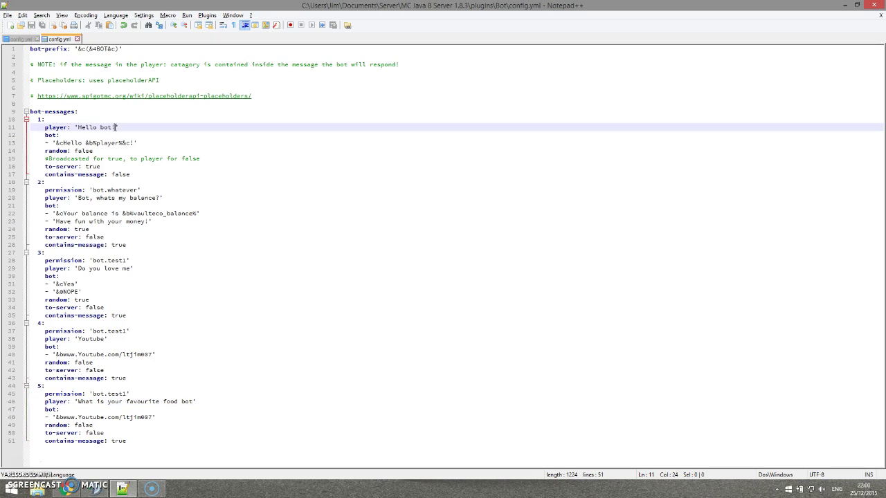
{"action": "key", "text": "BackSpace"}
{"action": "left_click", "coordinate": [92, 198]}
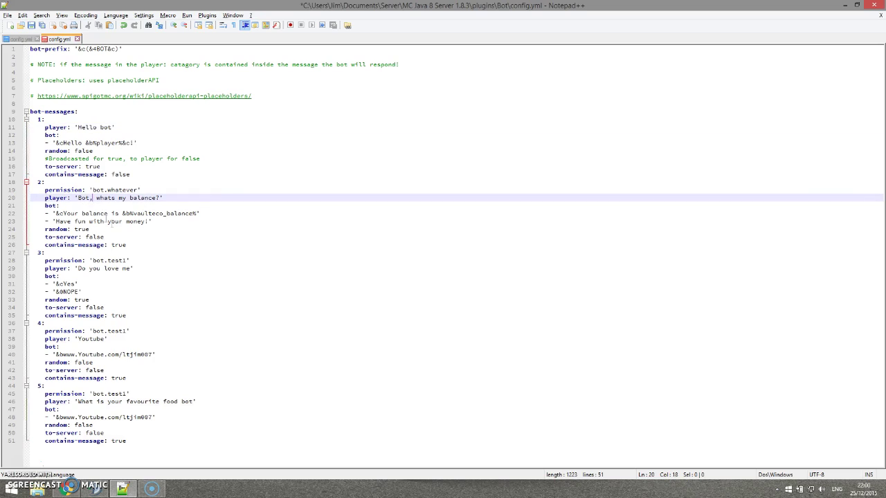
{"action": "key", "text": "BackSpace"}
{"action": "left_click", "coordinate": [158, 198]}
{"action": "key", "text": "BackSpace"}
{"action": "key", "text": "ctrl+s"}
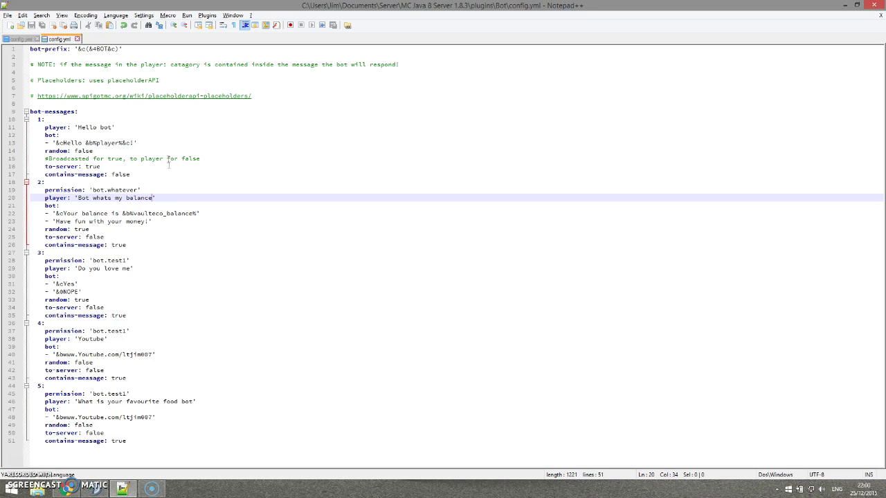
Set the permission of entry 5 to 'bot.food' and save the config
{"action": "left_click", "coordinate": [219, 398]}
{"action": "left_click", "coordinate": [71, 406]}
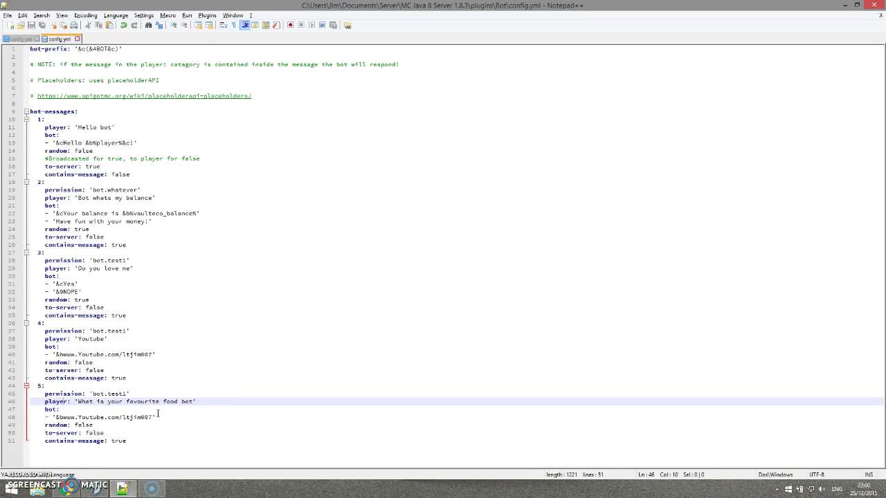
{"action": "double_click", "coordinate": [109, 393]}
{"action": "type", "text": "food"}
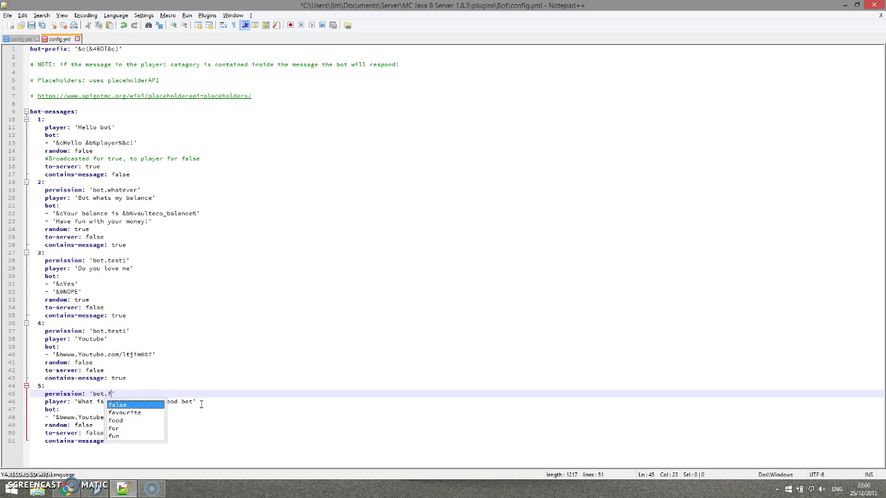
{"action": "left_click", "coordinate": [196, 402]}
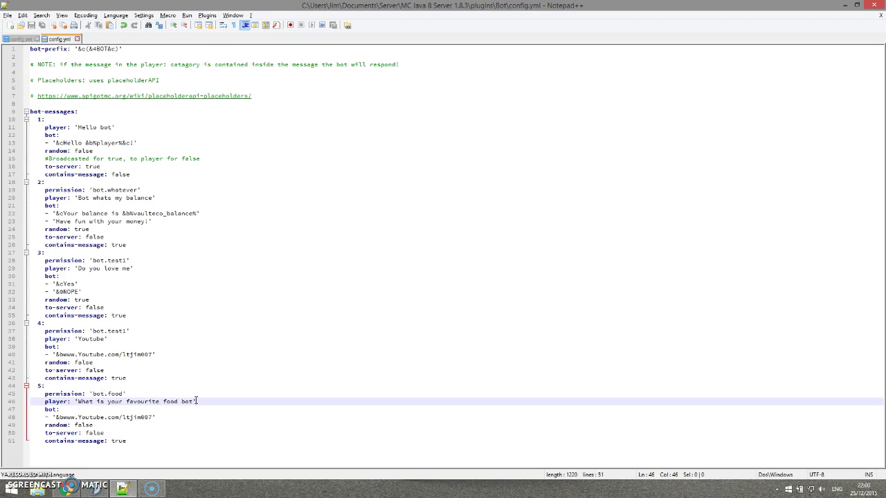
Set random to true for entry 5 and replace its bot reply with 'pizza'
{"action": "double_click", "coordinate": [110, 425]}
{"action": "type", "text": "true"}
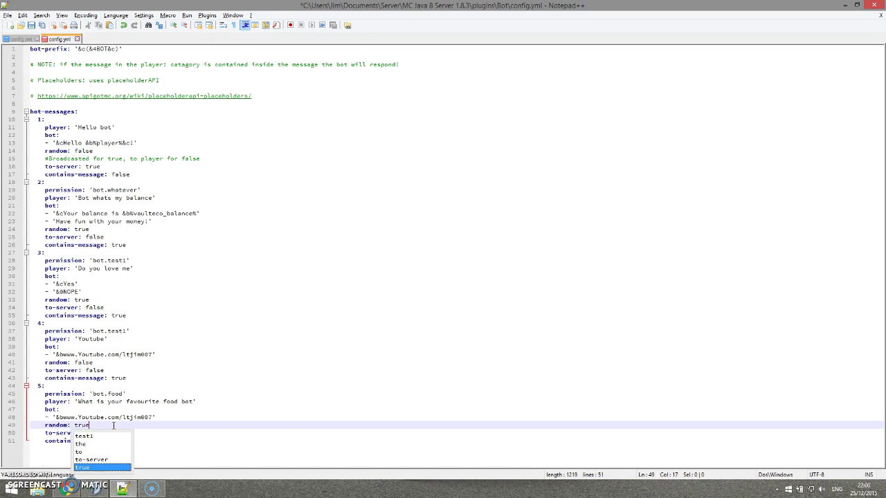
{"action": "left_click_drag", "start_coordinate": [155, 417], "coordinate": [55, 417]}
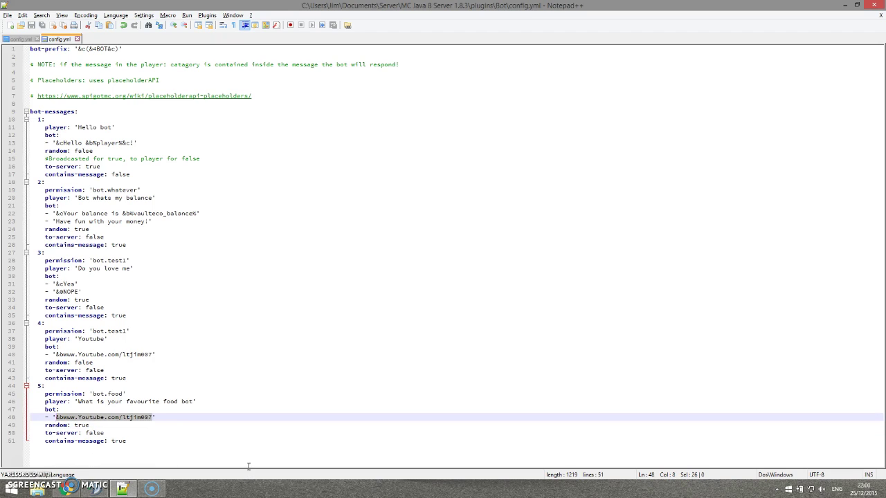
{"action": "type", "text": "pizza"}
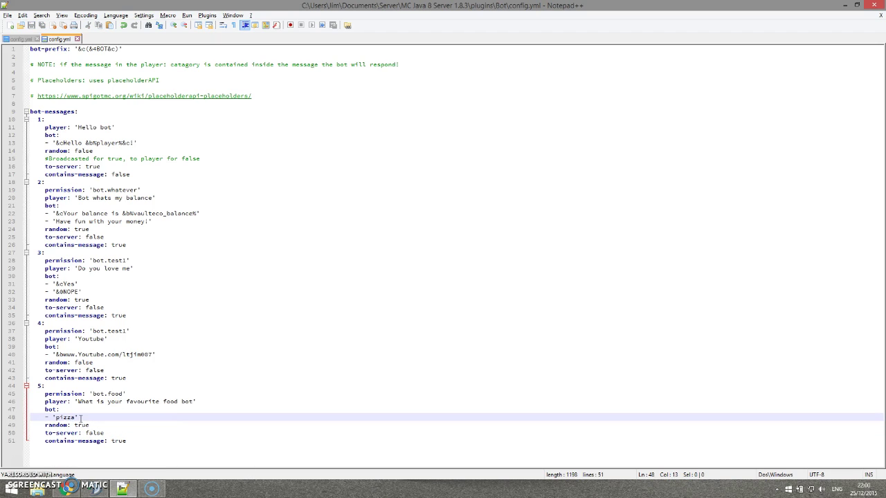
Add a second bot reply 'pasta' below 'pizza' in entry 5 and save the file
{"action": "key", "text": "shift+Home"}
{"action": "key", "text": "End"}
{"action": "key", "text": "Return"}
{"action": "type", "text": "- 'pizza'"}
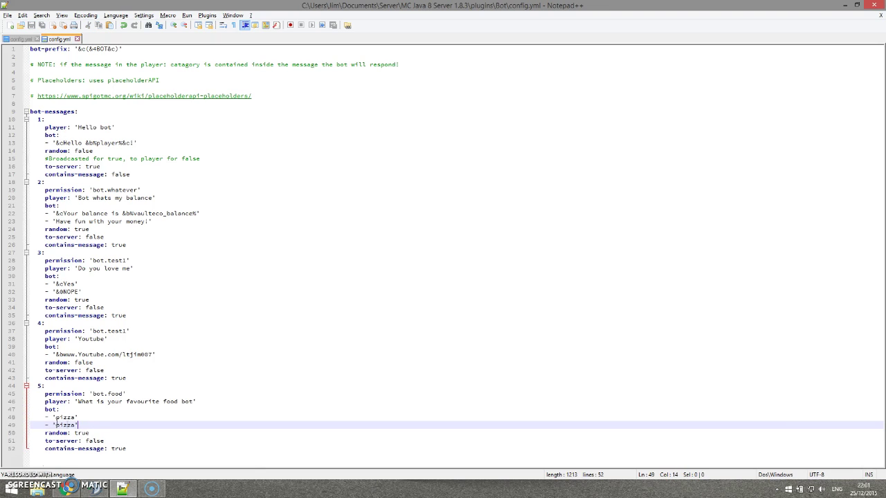
{"action": "key", "text": "Left"}
{"action": "key", "text": "ctrl+shift+Left"}
{"action": "type", "text": "pasta"}
{"action": "key", "text": "ctrl+s"}
Add a third bot reply 'I dont eat food im a computer program' to entry 5 and save the file
{"action": "key", "text": "Return"}
{"action": "type", "text": "- 'pasta'"}
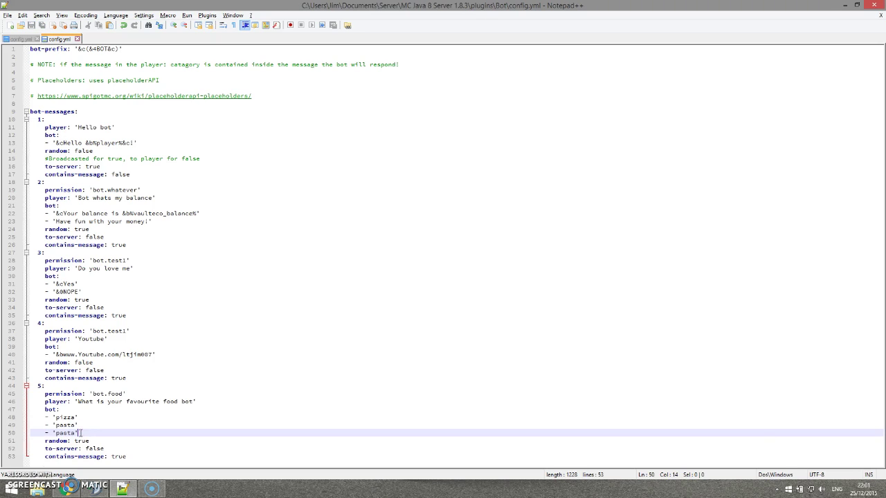
{"action": "left_click_drag", "start_coordinate": [78, 432], "coordinate": [55, 433]}
{"action": "type", "text": "I dont"}
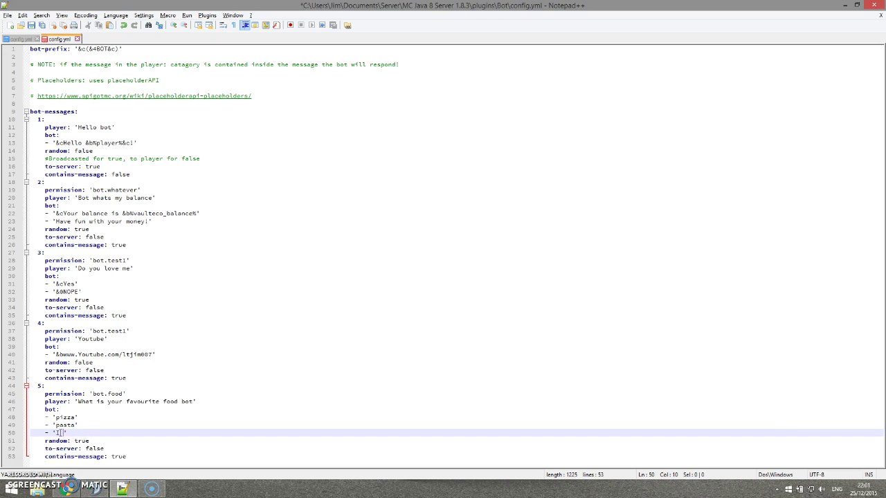
{"action": "type", "text": " eat food im"}
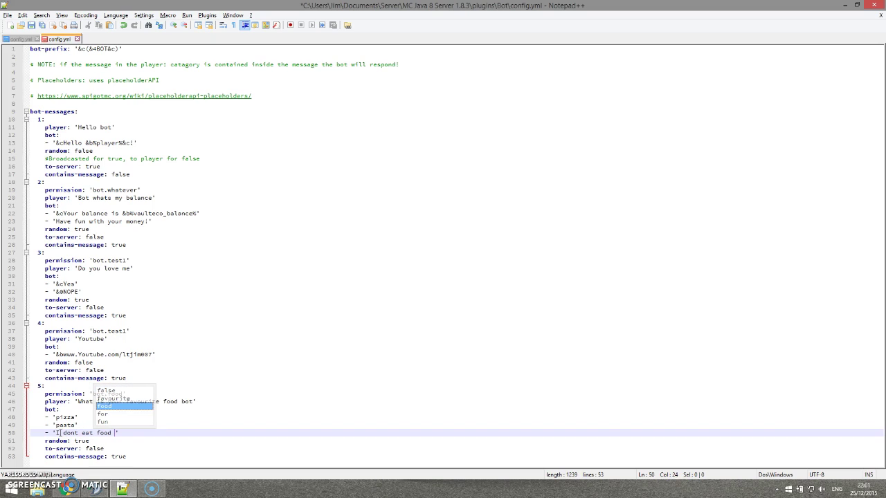
{"action": "type", "text": " a computer pro"}
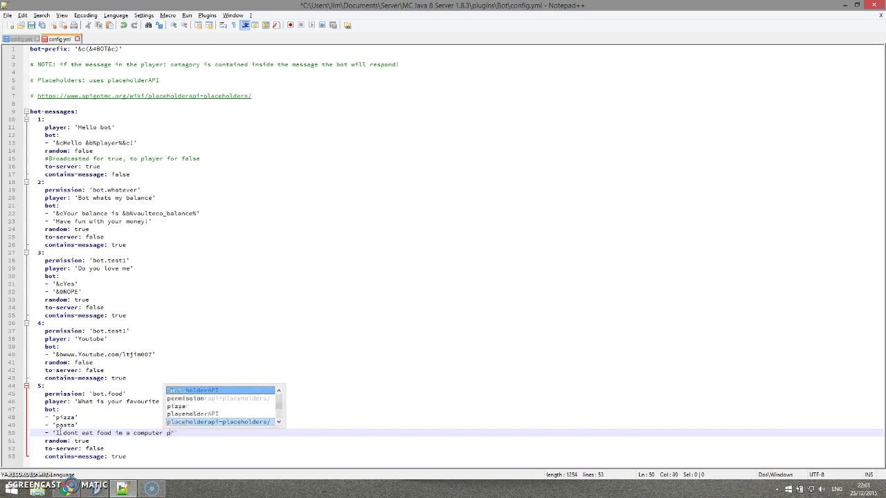
{"action": "type", "text": "gramme"}
{"action": "key", "text": "ctrl+s"}
{"action": "key", "text": "BackSpace"}
{"action": "key", "text": "BackSpace"}
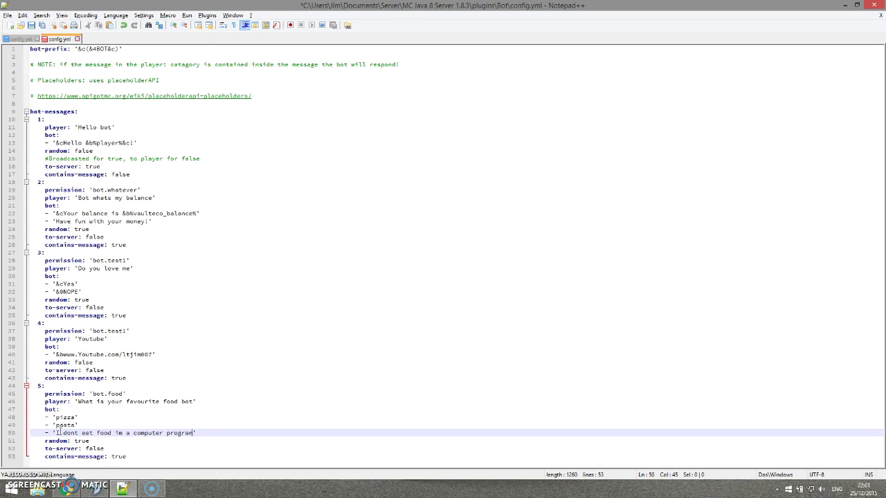
{"action": "key", "text": "ctrl+s"}
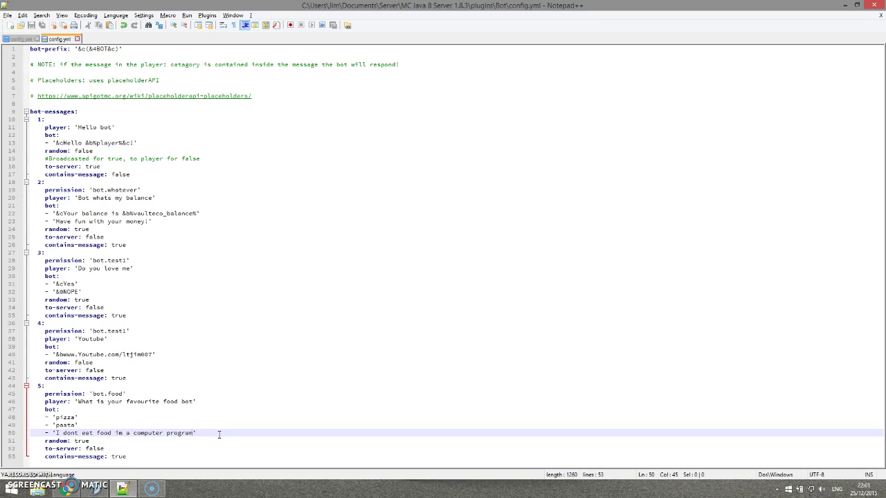
Review the contains-message setting and the player message of entry 5
{"action": "left_click", "coordinate": [127, 456]}
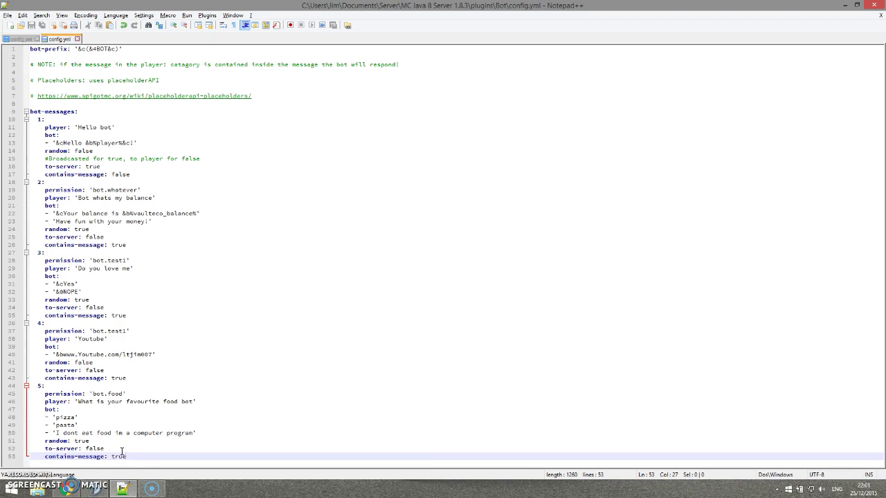
{"action": "key", "text": "shift+Home"}
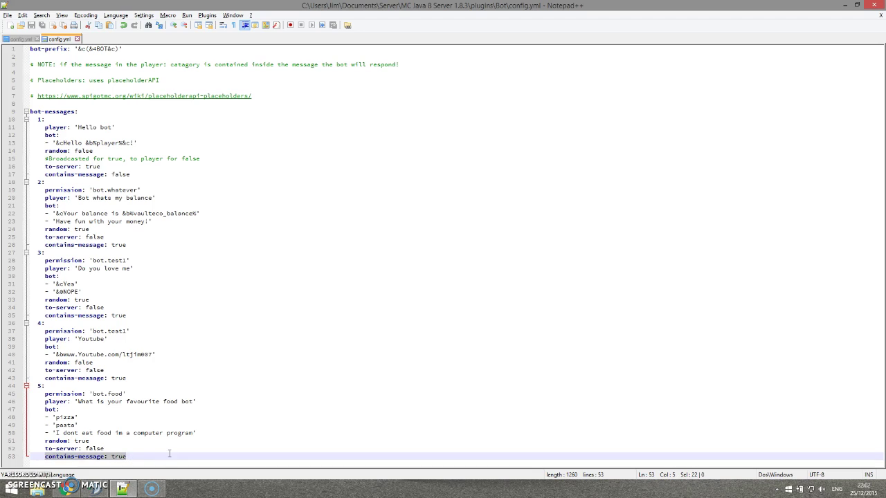
{"action": "left_click", "coordinate": [168, 454]}
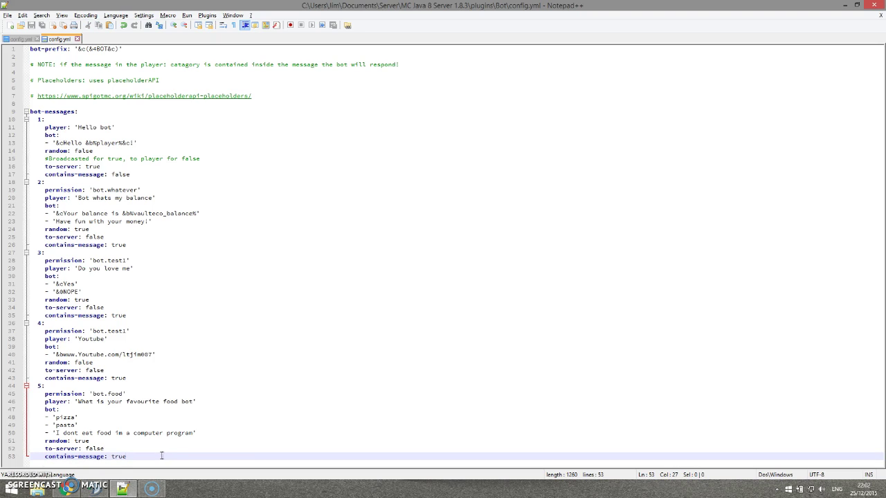
{"action": "left_click_drag", "start_coordinate": [216, 401], "coordinate": [71, 402]}
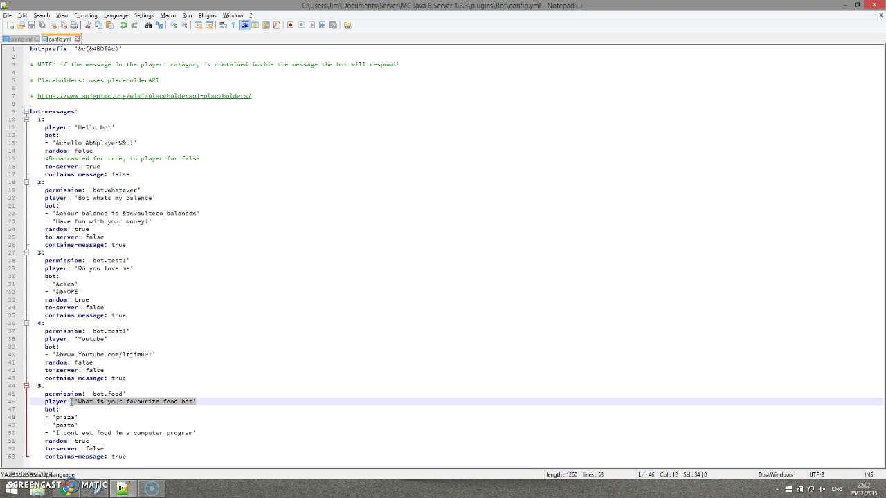
{"action": "left_click", "coordinate": [213, 423]}
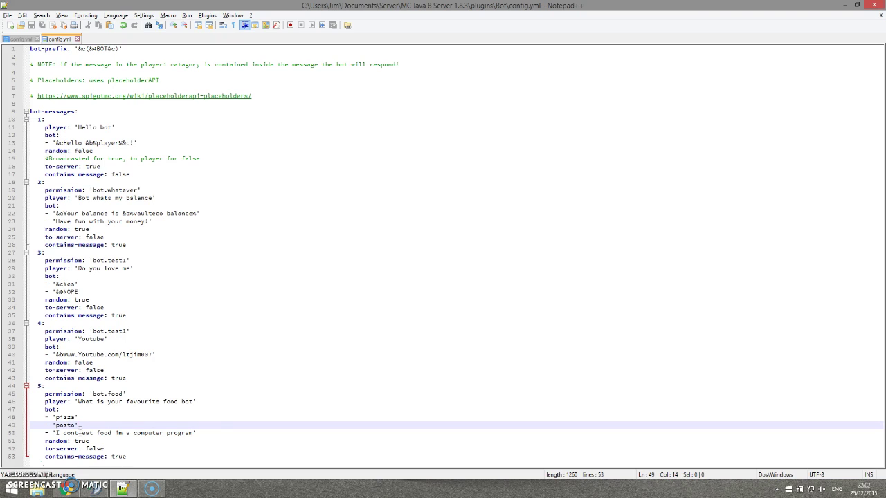
Look over the bot message entries, including the %vaulteco_balance% placeholder in the reply of entry 2
{"action": "left_click", "coordinate": [169, 413]}
{"action": "key", "text": "shift+Up"}
{"action": "key", "text": "shift+Up"}
{"action": "key", "text": "shift+Up"}
{"action": "key", "text": "shift+Up"}
{"action": "key", "text": "shift+Up"}
{"action": "key", "text": "shift+Up"}
{"action": "key", "text": "shift+Up"}
{"action": "key", "text": "shift+Up"}
{"action": "key", "text": "shift+Up"}
{"action": "key", "text": "shift+Up"}
{"action": "key", "text": "shift+Up"}
{"action": "key", "text": "shift+Up"}
{"action": "key", "text": "shift+Up"}
{"action": "key", "text": "shift+Up"}
{"action": "key", "text": "shift+Up"}
{"action": "key", "text": "shift+Up"}
{"action": "key", "text": "shift+Up"}
{"action": "key", "text": "shift+Up"}
{"action": "key", "text": "shift+Up"}
{"action": "key", "text": "shift+Up"}
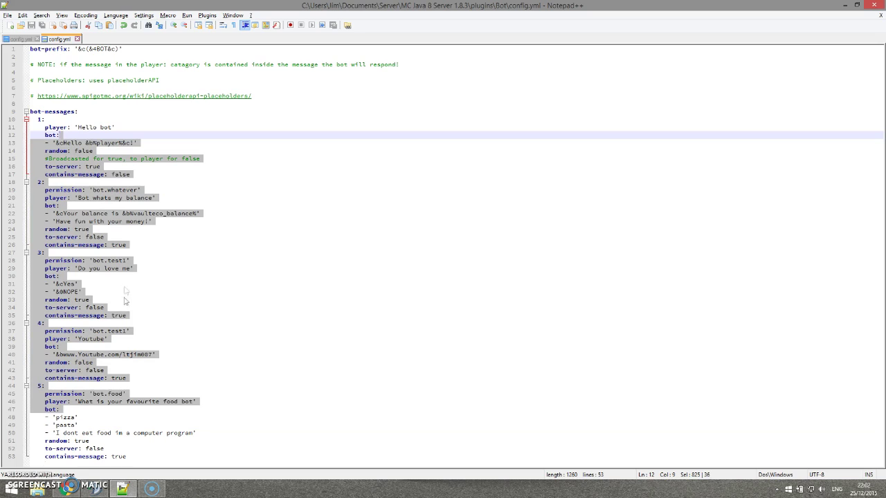
{"action": "left_click", "coordinate": [155, 386]}
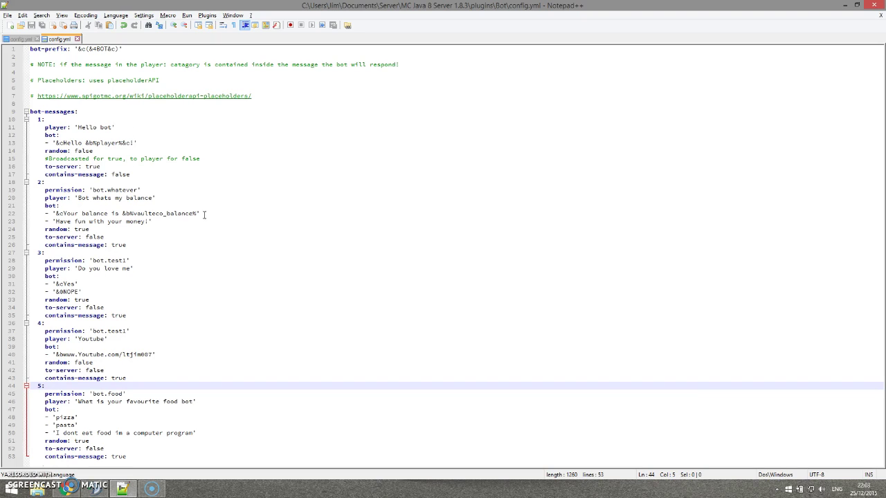
{"action": "left_click_drag", "start_coordinate": [204, 215], "coordinate": [131, 215]}
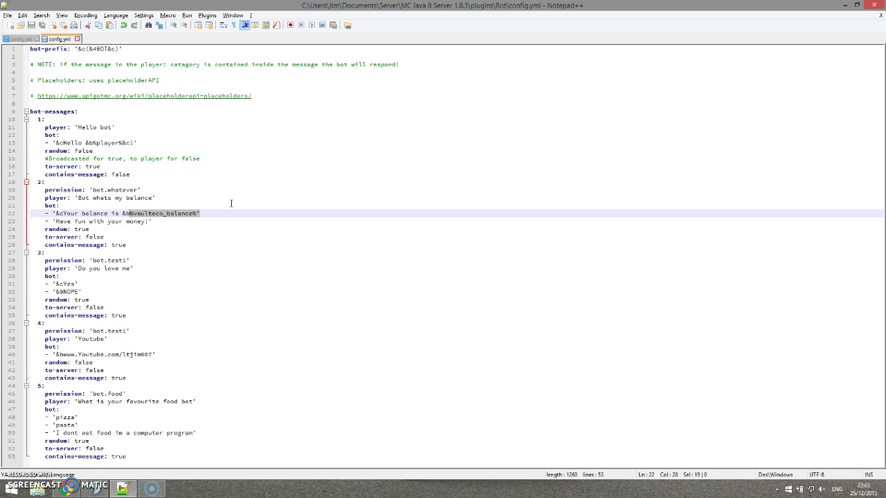
{"action": "left_click", "coordinate": [158, 144]}
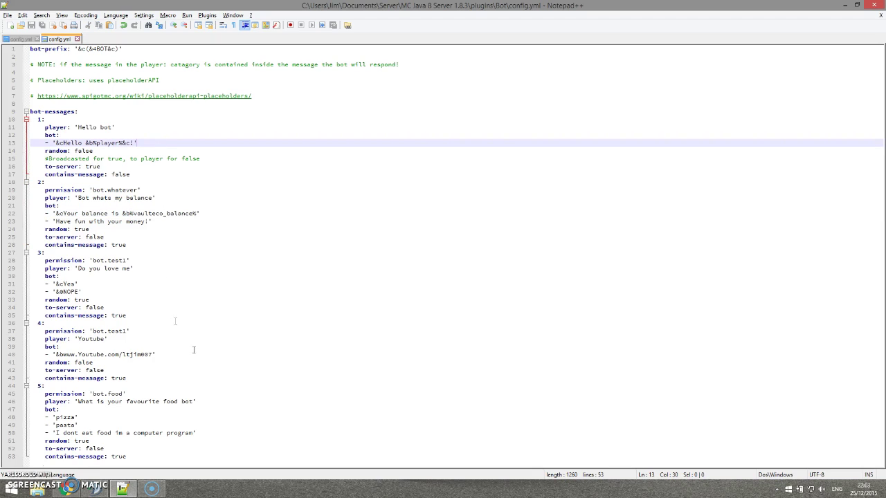